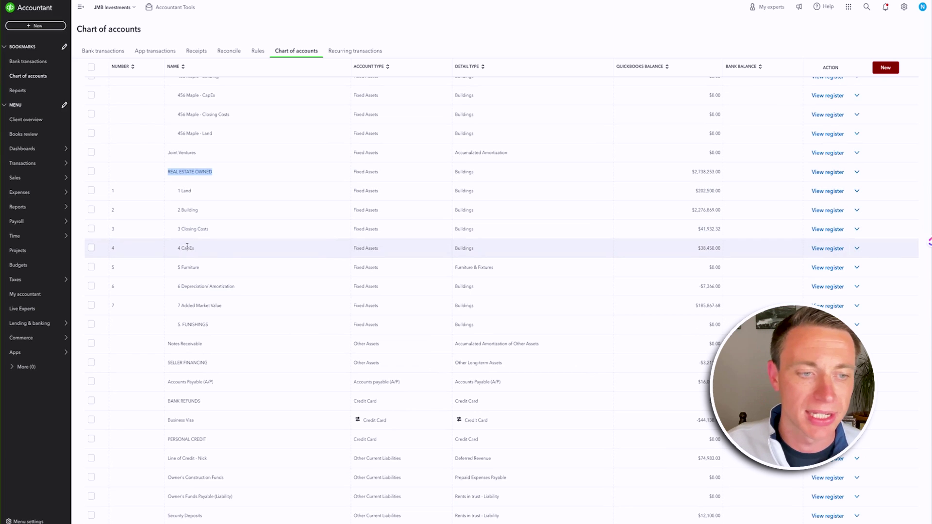
{"action": "left_click_drag", "start_coordinate": [200, 267], "coordinate": [176, 267]}
{"action": "left_click_drag", "start_coordinate": [238, 287], "coordinate": [159, 283]}
{"action": "left_click_drag", "start_coordinate": [237, 306], "coordinate": [176, 306]}
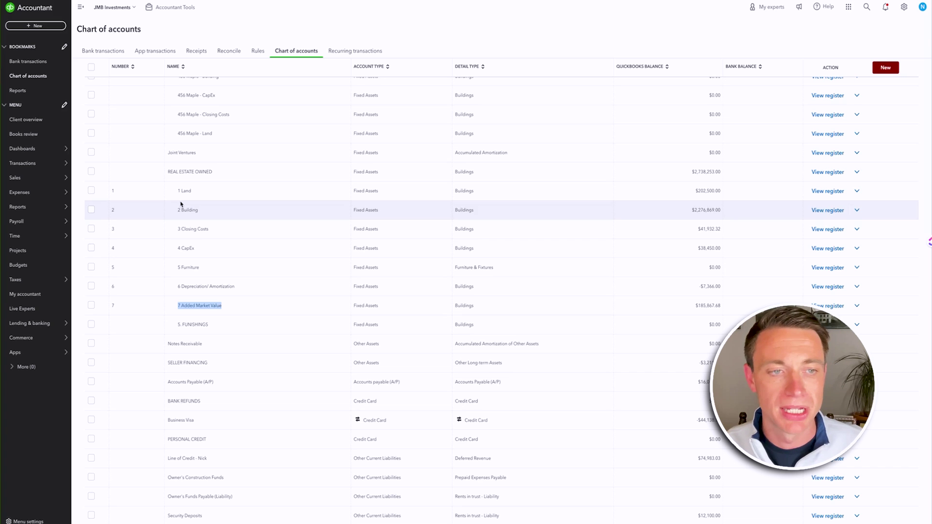
{"action": "mouse_move", "coordinate": [48, 207]}
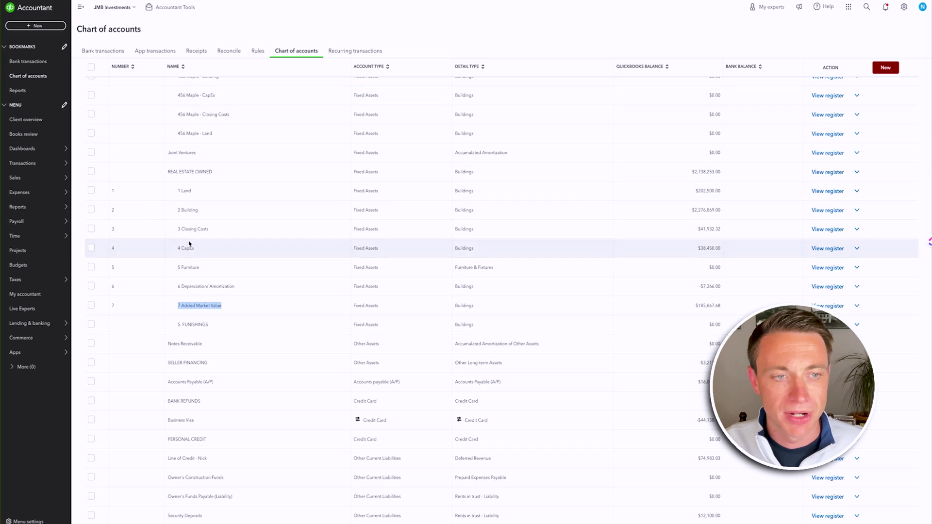
{"action": "scroll", "coordinate": [170, 252], "scroll_direction": "up", "scroll_amount": 2}
{"action": "scroll", "coordinate": [170, 252], "scroll_direction": "up", "scroll_amount": 8}
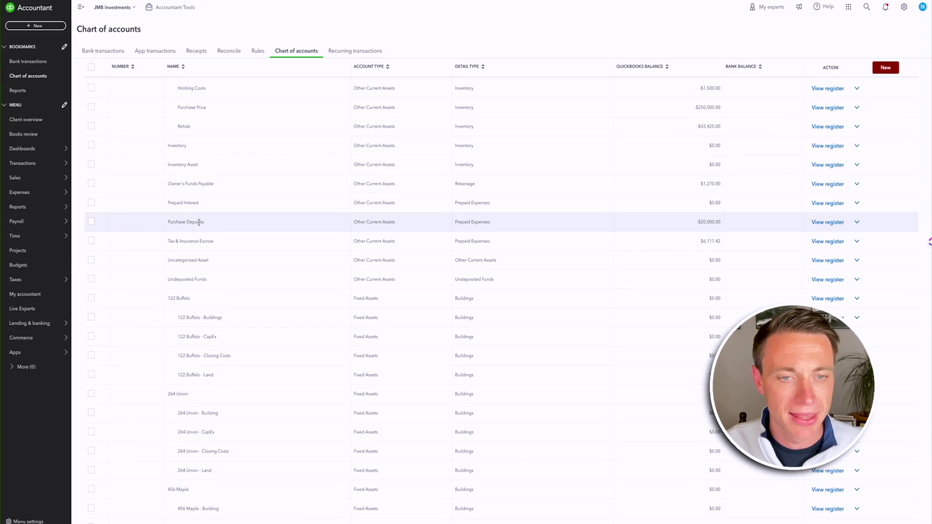
{"action": "left_click_drag", "start_coordinate": [206, 226], "coordinate": [167, 226]}
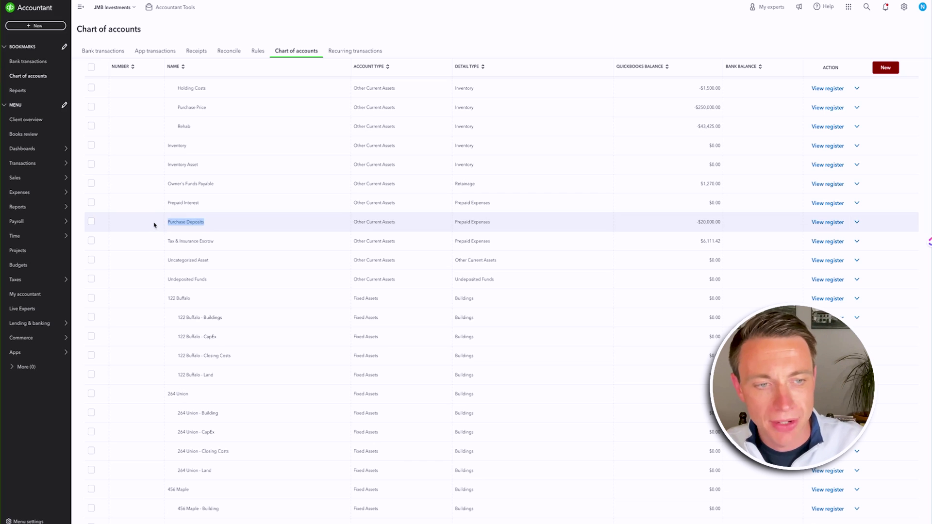
{"action": "left_click", "coordinate": [218, 227]}
{"action": "left_click_drag", "start_coordinate": [229, 241], "coordinate": [165, 244]}
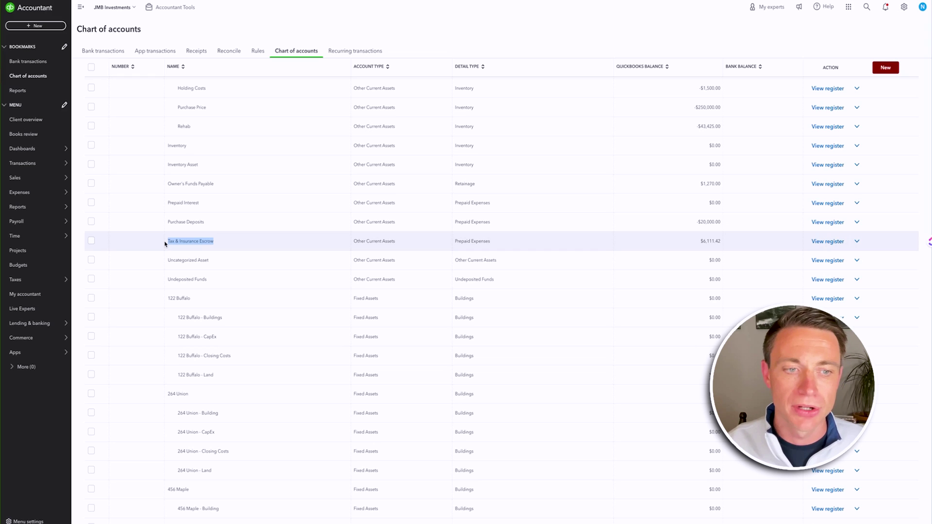
{"action": "left_click", "coordinate": [207, 239]}
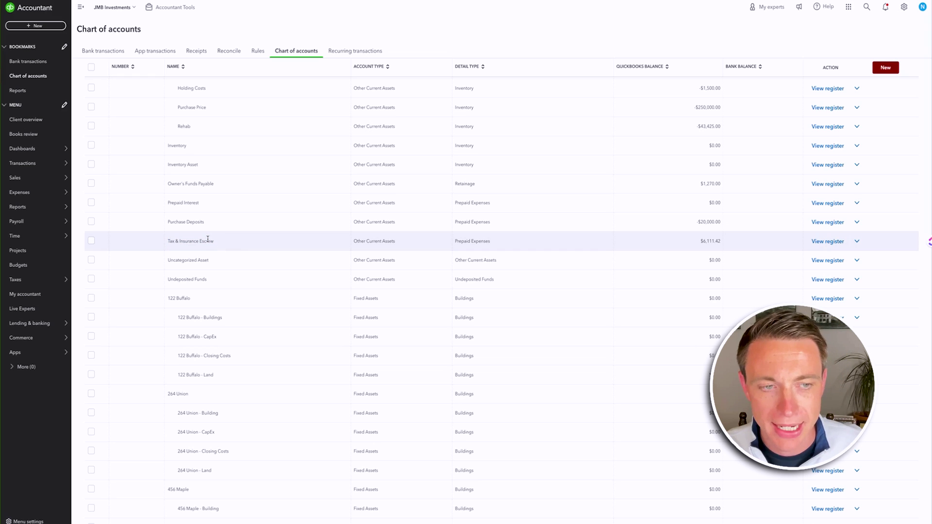
{"action": "scroll", "coordinate": [208, 239], "scroll_direction": "down", "scroll_amount": 15}
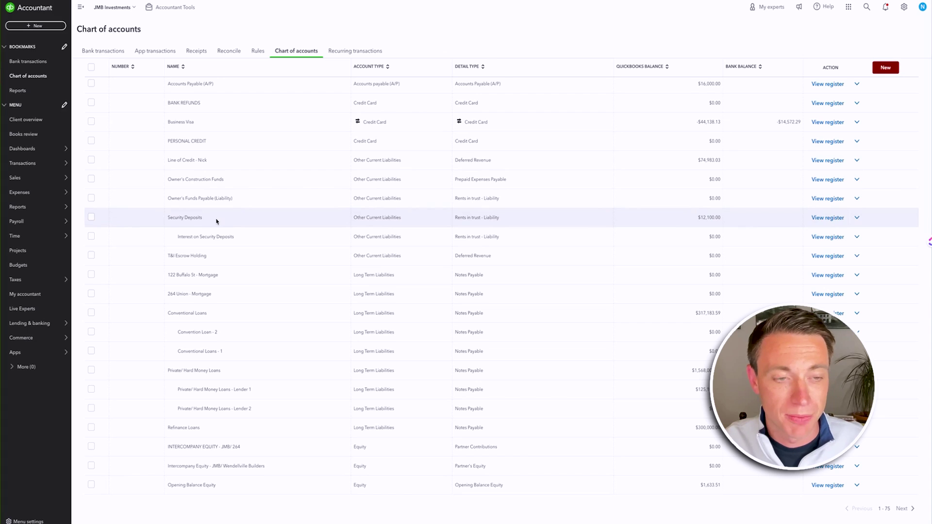
- Highlight Security Deposits, then move to the accounts 76–136 page and scroll back to its top
{"action": "left_click_drag", "start_coordinate": [217, 221], "coordinate": [160, 217]}
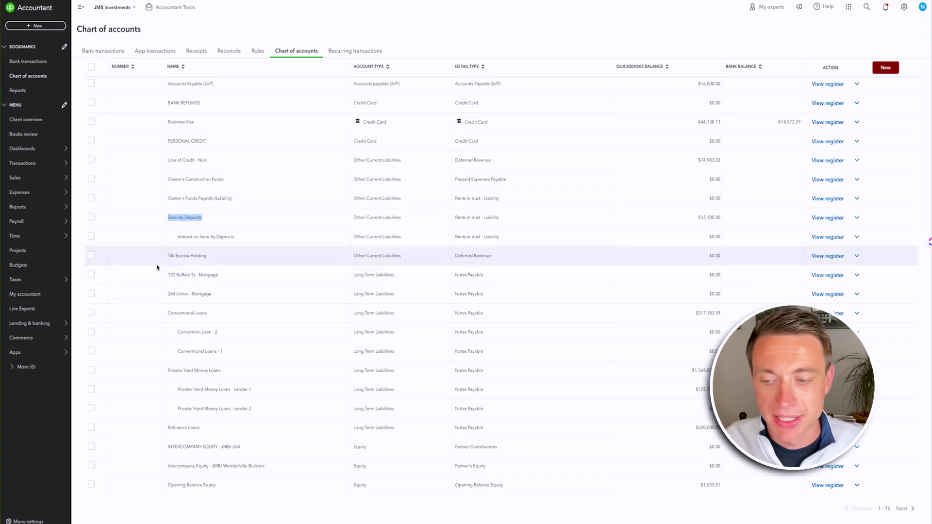
{"action": "left_click", "coordinate": [902, 509]}
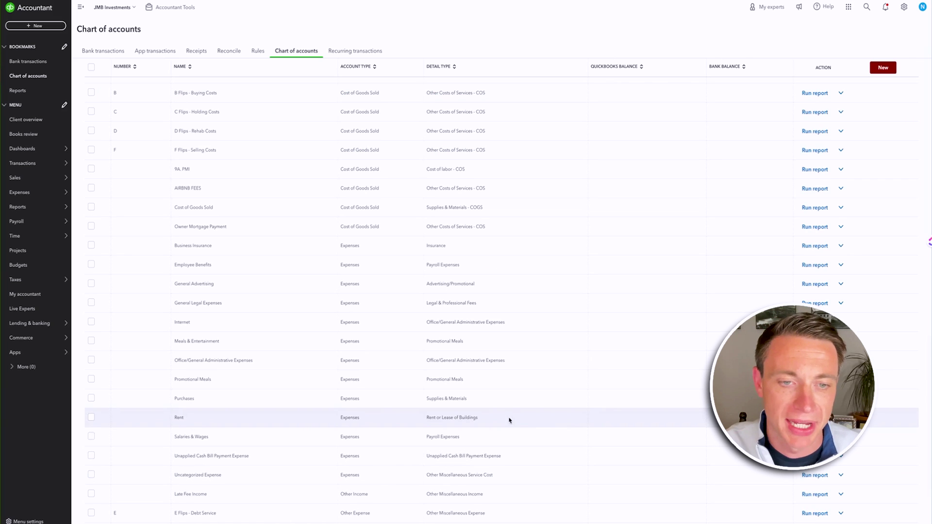
{"action": "scroll", "coordinate": [301, 380], "scroll_direction": "up", "scroll_amount": 6}
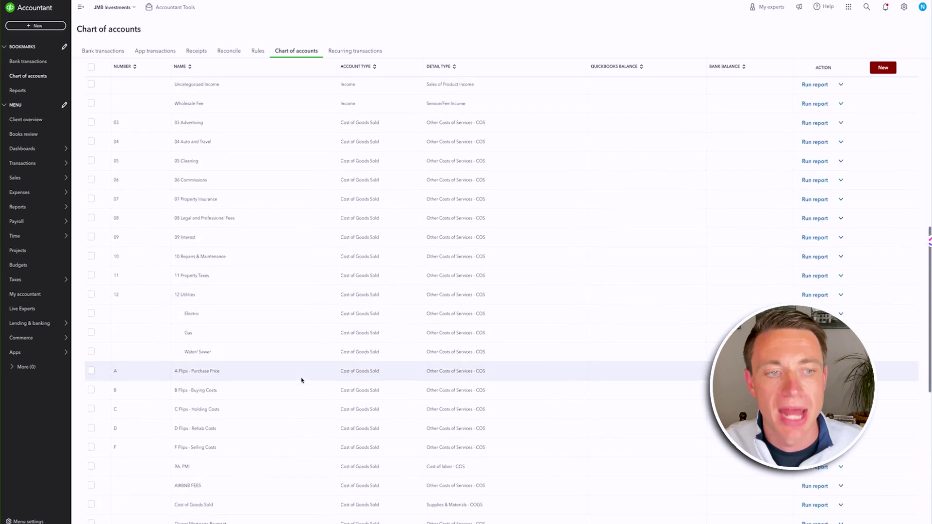
{"action": "scroll", "coordinate": [180, 267], "scroll_direction": "up", "scroll_amount": 1}
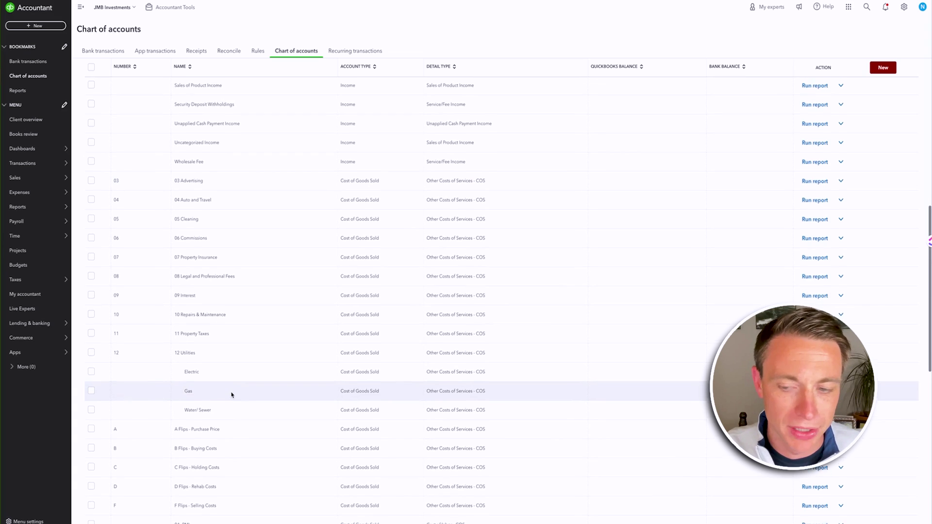
{"action": "scroll", "coordinate": [231, 395], "scroll_direction": "down", "scroll_amount": 1}
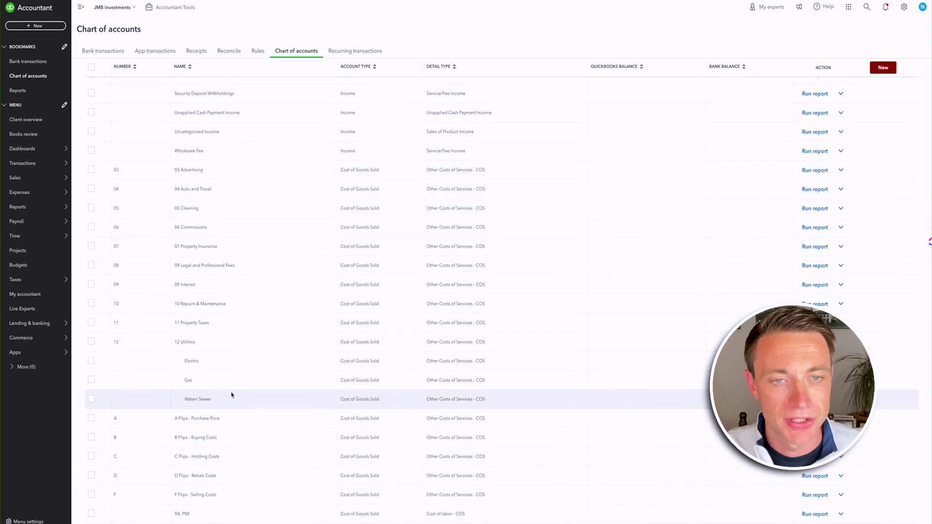
{"action": "scroll", "coordinate": [232, 394], "scroll_direction": "up", "scroll_amount": 10}
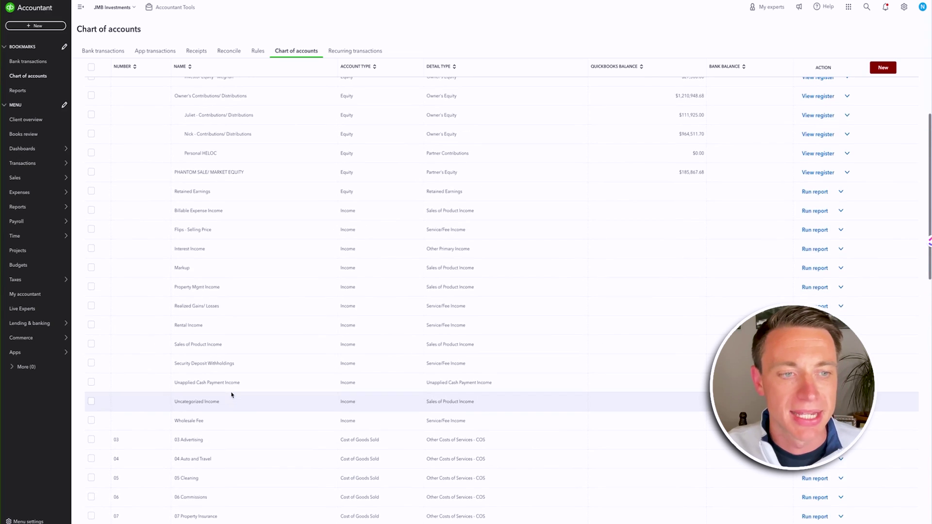
{"action": "scroll", "coordinate": [230, 397], "scroll_direction": "up", "scroll_amount": 1}
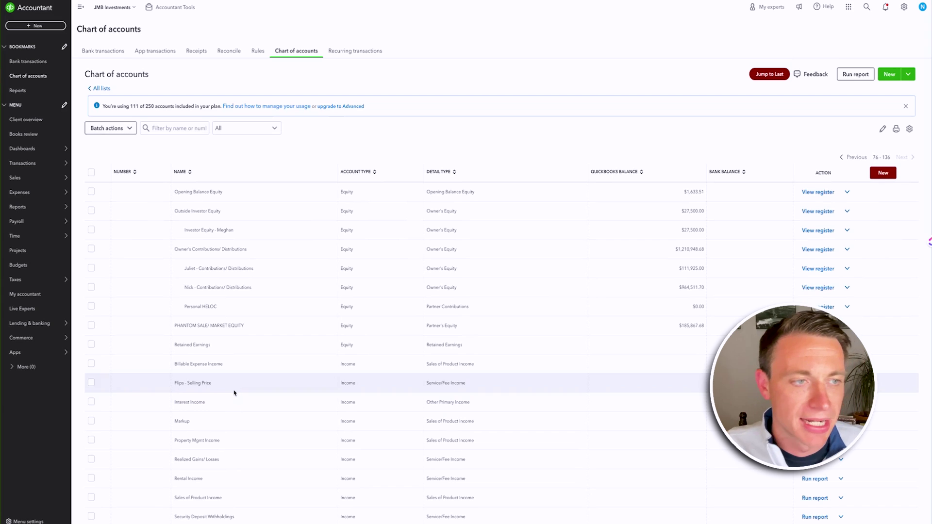
- Review the Balance Sheet - 2018 (REV) custom report, then start a new Expense from JMB Checking
{"action": "mouse_move", "coordinate": [53, 207]}
{"action": "left_click", "coordinate": [99, 209]}
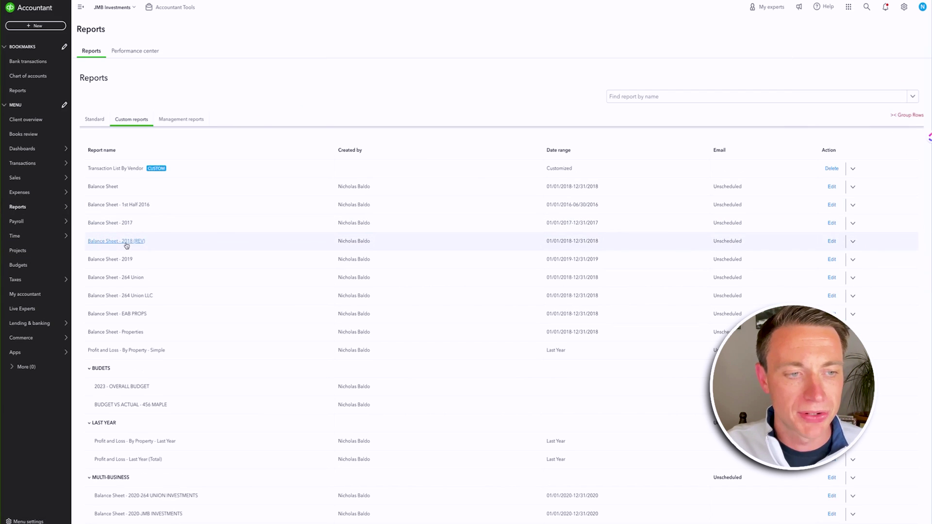
{"action": "left_click", "coordinate": [127, 244]}
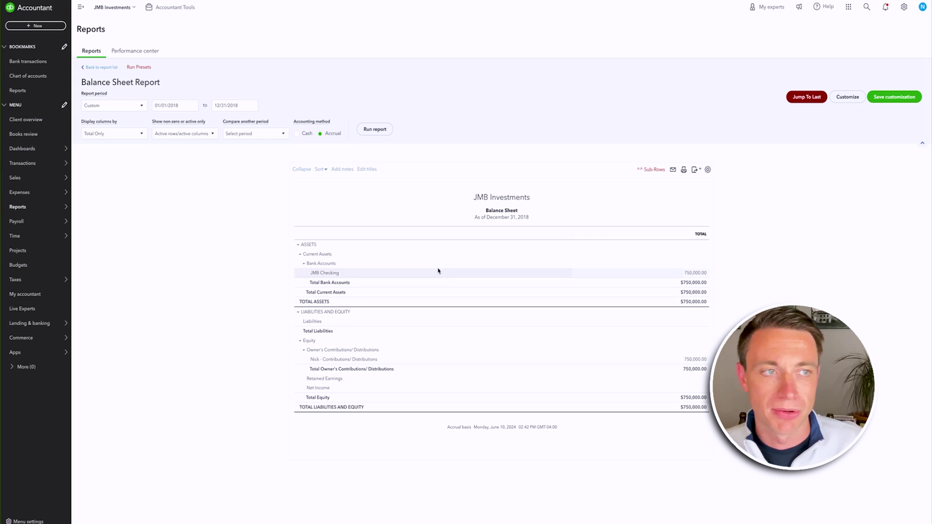
{"action": "left_click", "coordinate": [36, 25]}
{"action": "left_click", "coordinate": [76, 66]}
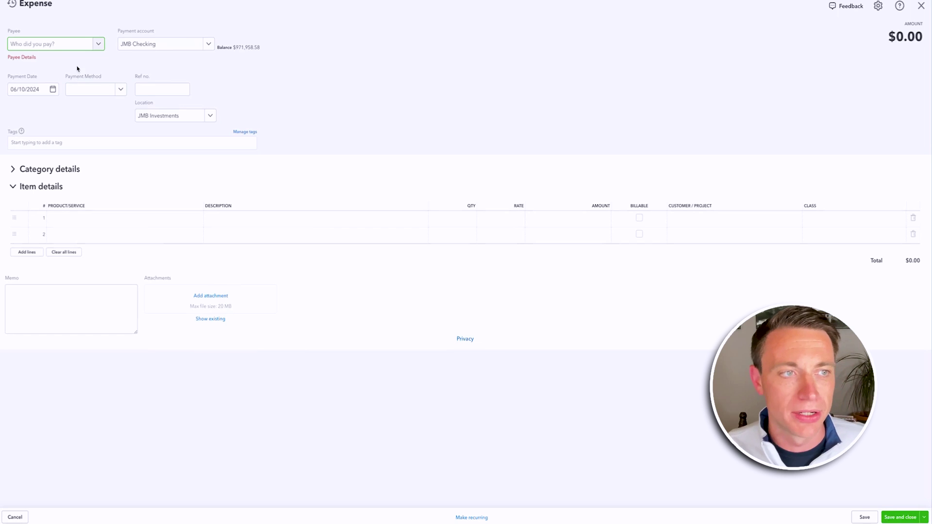
- Date the expense 01/01/2018 and choose Purchase Deposits as the first category line
{"action": "left_click", "coordinate": [42, 89]}
{"action": "type", "text": "1/01/2018"}
{"action": "key", "text": "Tab"}
{"action": "key", "text": "Tab"}
{"action": "key", "text": "Tab"}
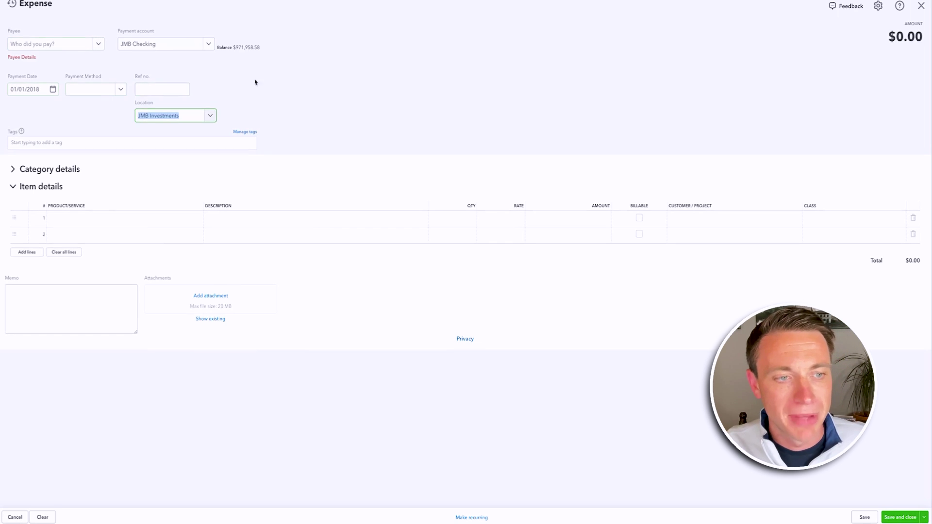
{"action": "left_click", "coordinate": [12, 186]}
{"action": "left_click", "coordinate": [14, 170]}
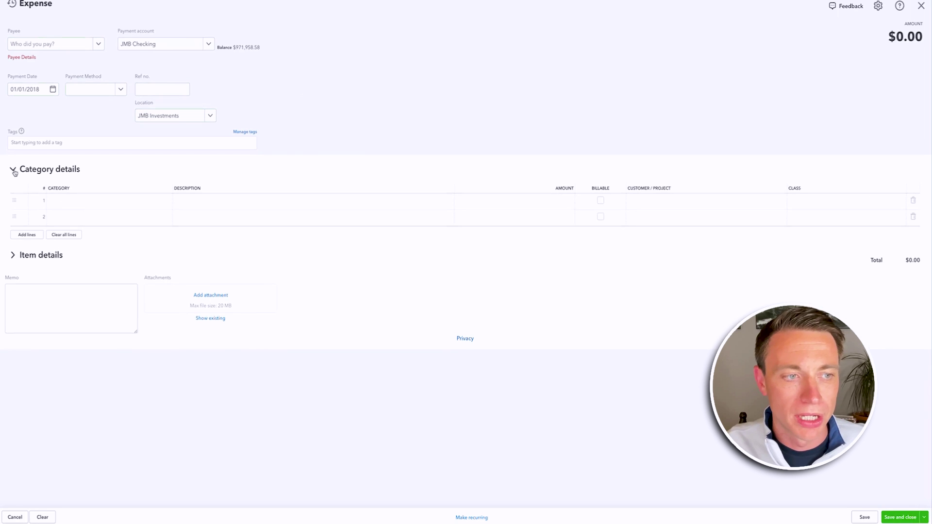
{"action": "left_click", "coordinate": [97, 209]}
{"action": "type", "text": "purchase"}
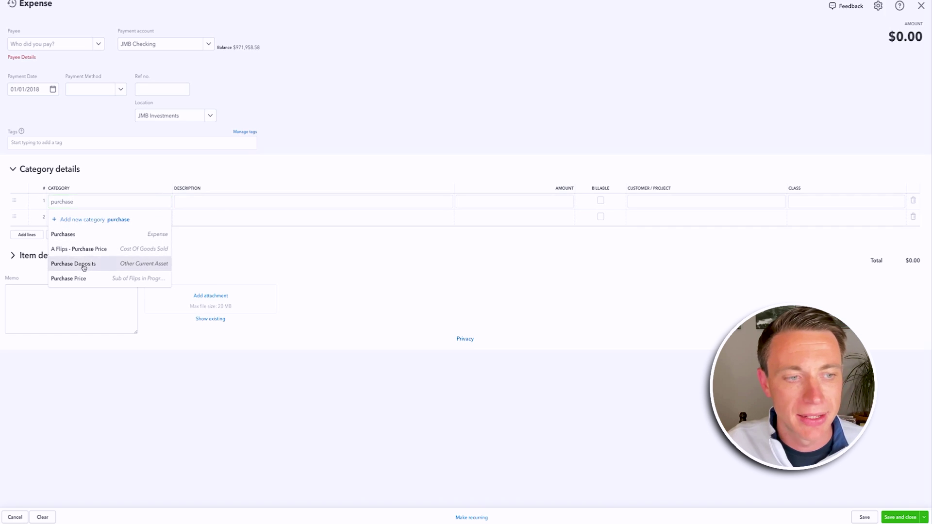
{"action": "left_click", "coordinate": [82, 265]}
{"action": "key", "text": "Tab"}
{"action": "type", "text": "De"}
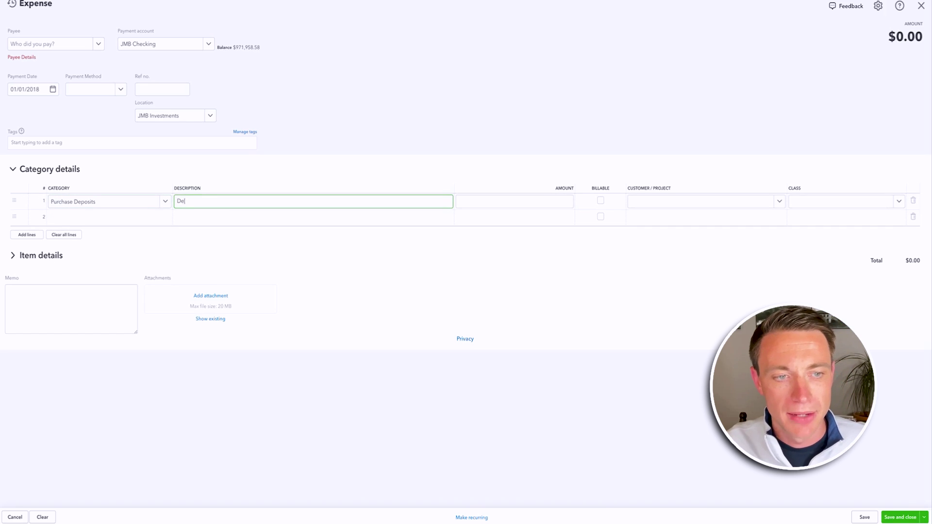
{"action": "type", "text": "posit"}
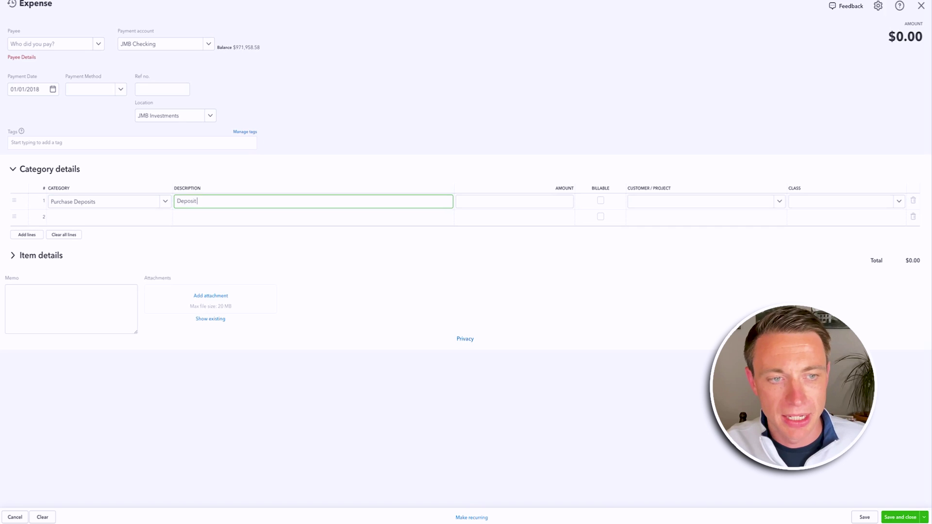
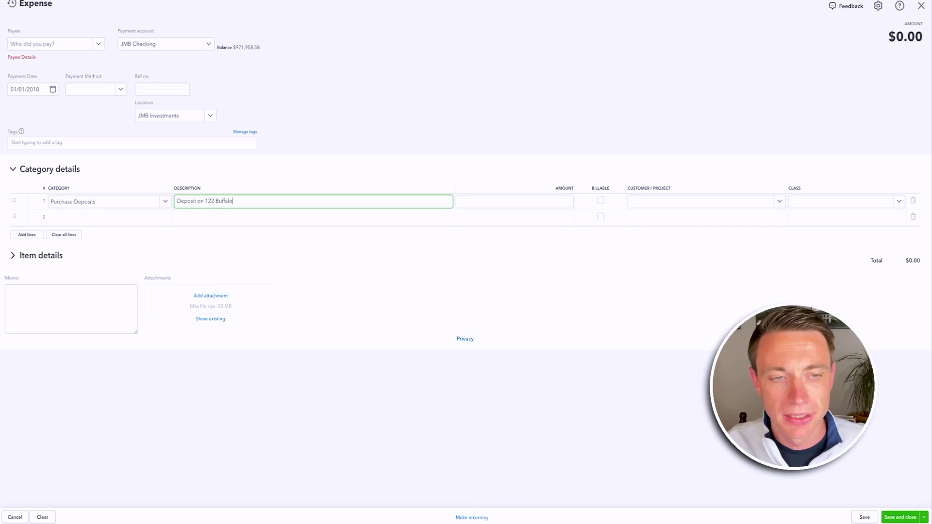
{"action": "left_click", "coordinate": [524, 204]}
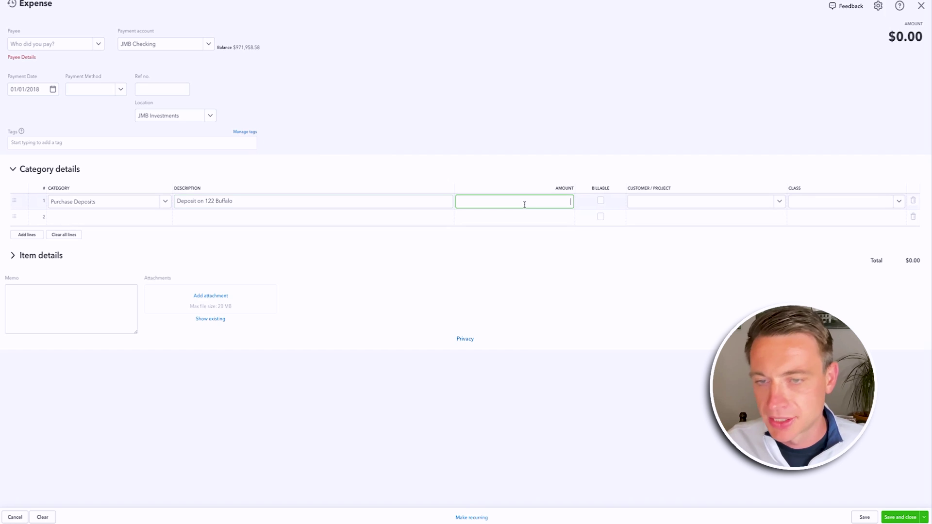
{"action": "left_click", "coordinate": [844, 201]}
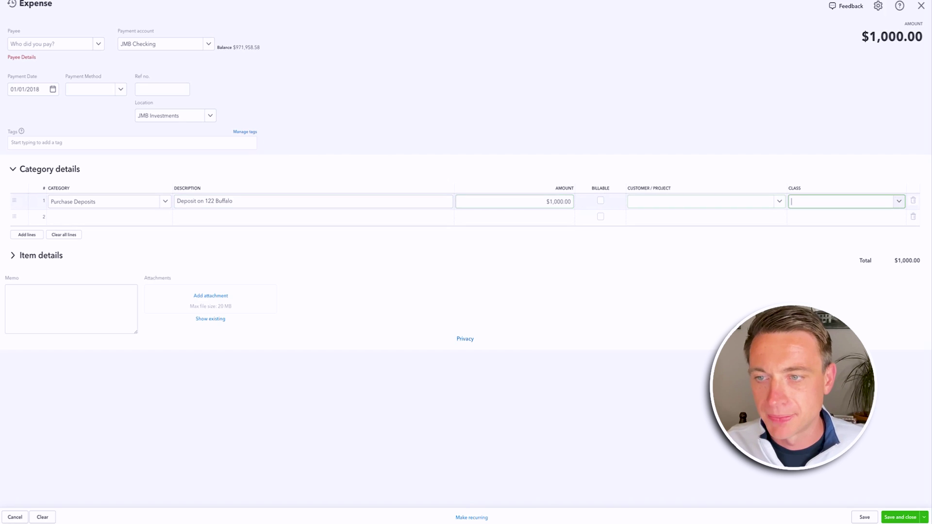
{"action": "type", "text": "122"}
{"action": "left_click", "coordinate": [825, 236]}
{"action": "left_click", "coordinate": [750, 116]}
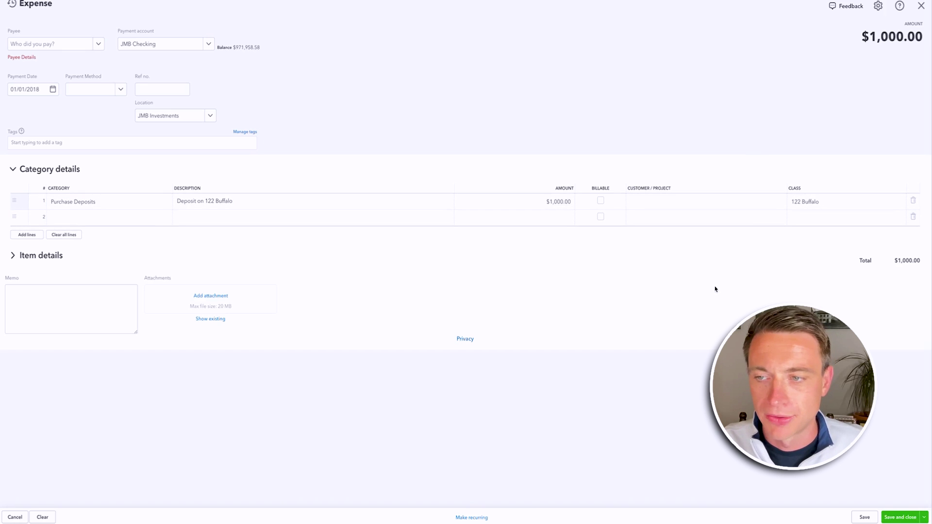
{"action": "left_click", "coordinate": [890, 518]}
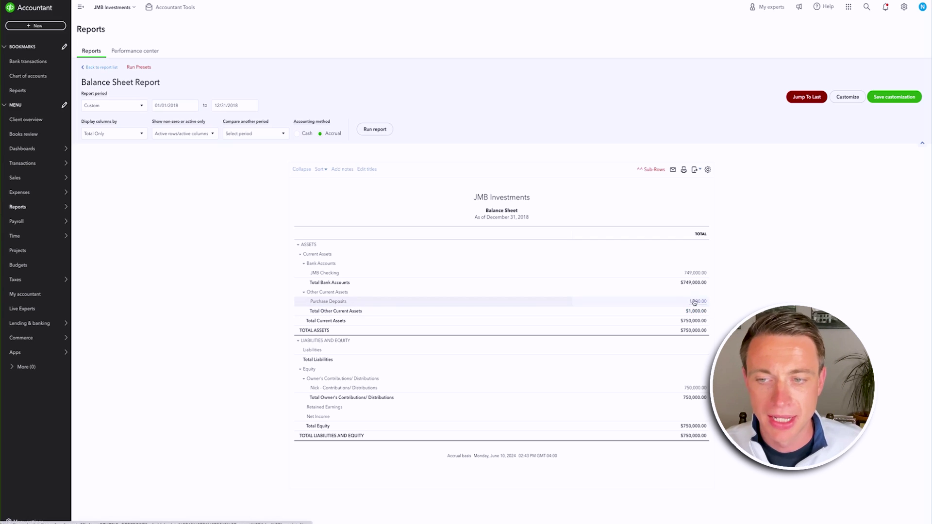
- Change the Purchase Deposits expense to $20,000, save it, and return to the report list
{"action": "left_click", "coordinate": [694, 302]}
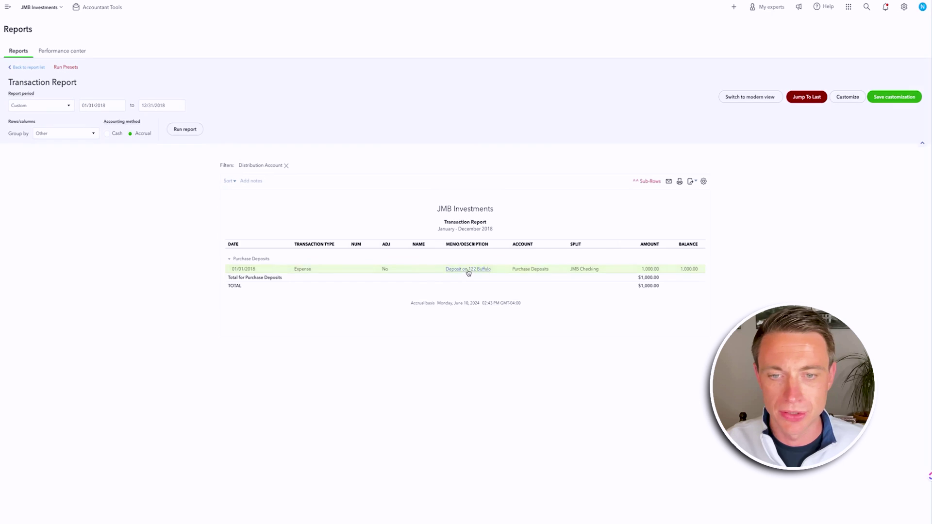
{"action": "type", "text": "20,"}
{"action": "type", "text": "000"}
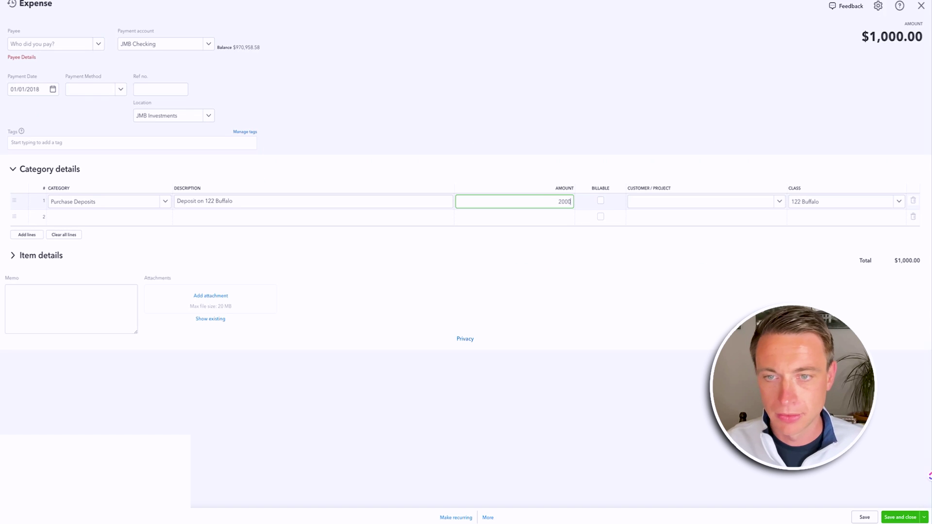
{"action": "left_click", "coordinate": [581, 173]}
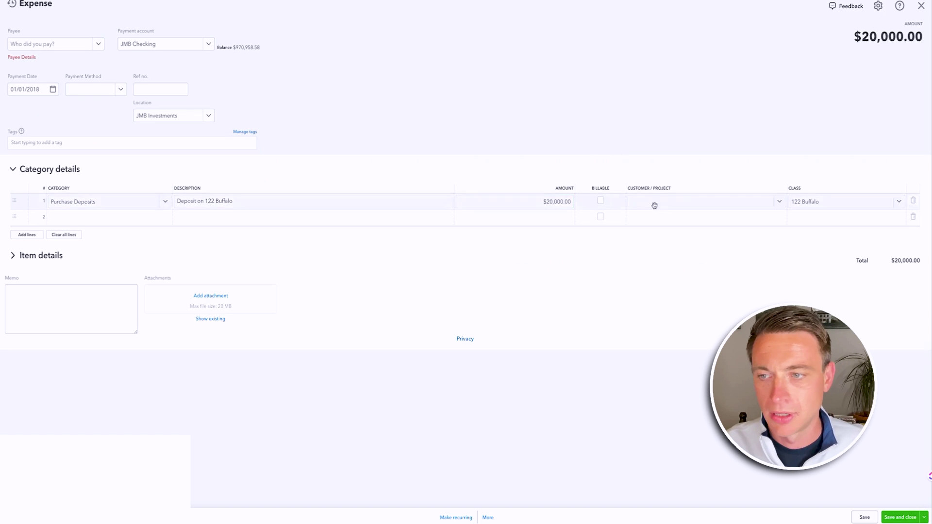
{"action": "left_click", "coordinate": [894, 519]}
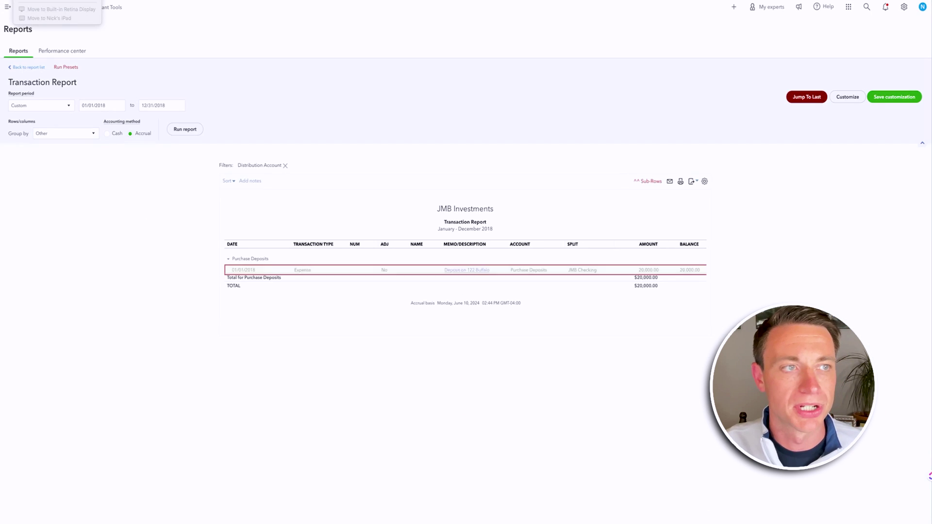
{"action": "left_click", "coordinate": [31, 67]}
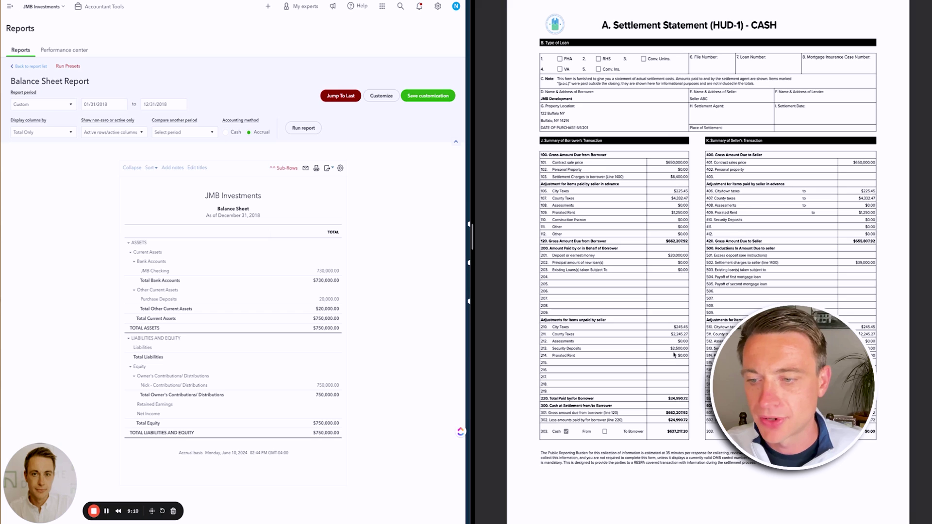
- Scroll through the 2018 Balance Sheet beside the HUD-1 statement, checking Purchase Deposits of 20,000
{"action": "scroll", "coordinate": [674, 355], "scroll_direction": "down", "scroll_amount": 10}
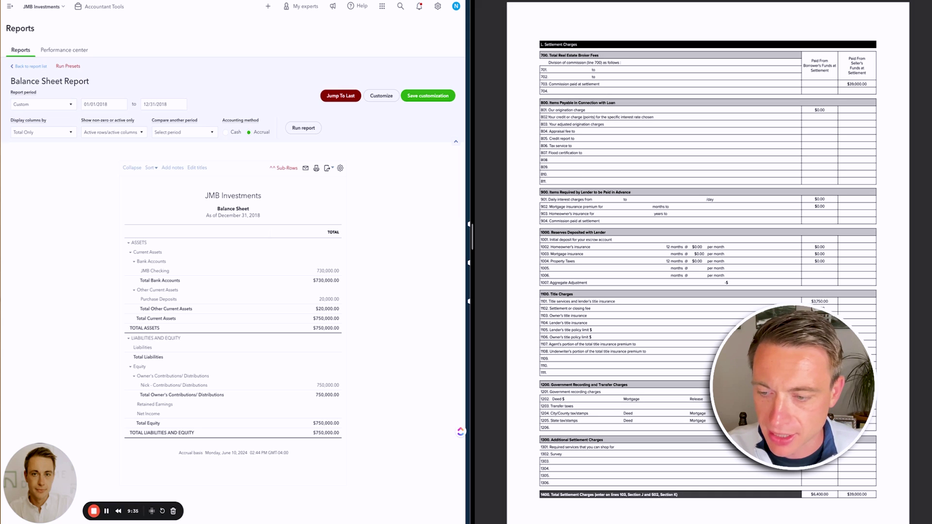
{"action": "scroll", "coordinate": [708, 262], "scroll_direction": "up", "scroll_amount": 15}
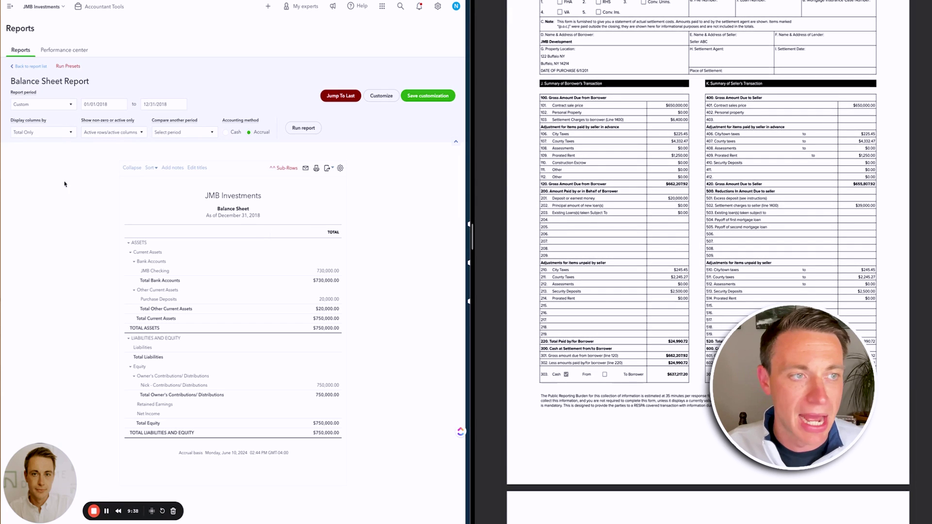
- Start a new journal entry dated 04/01/2018
{"action": "left_click", "coordinate": [10, 6]}
{"action": "left_click", "coordinate": [38, 25]}
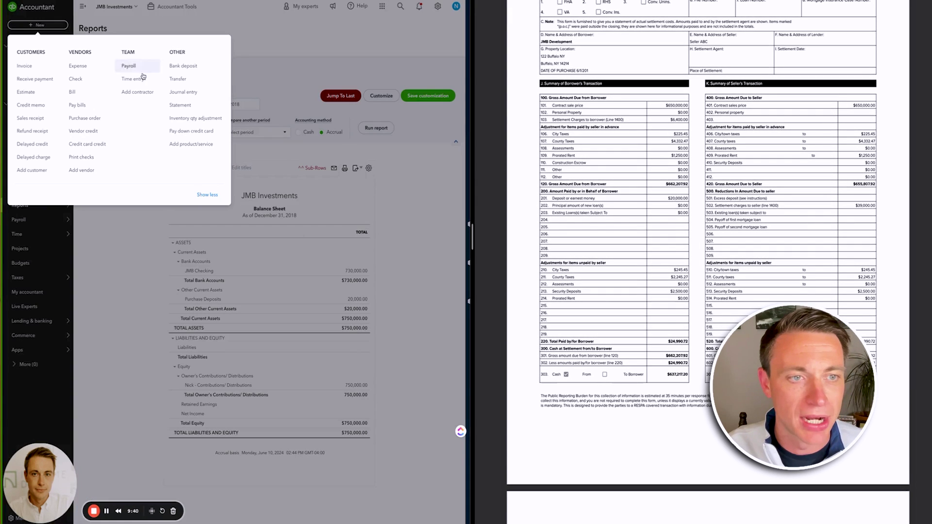
{"action": "left_click", "coordinate": [191, 93]}
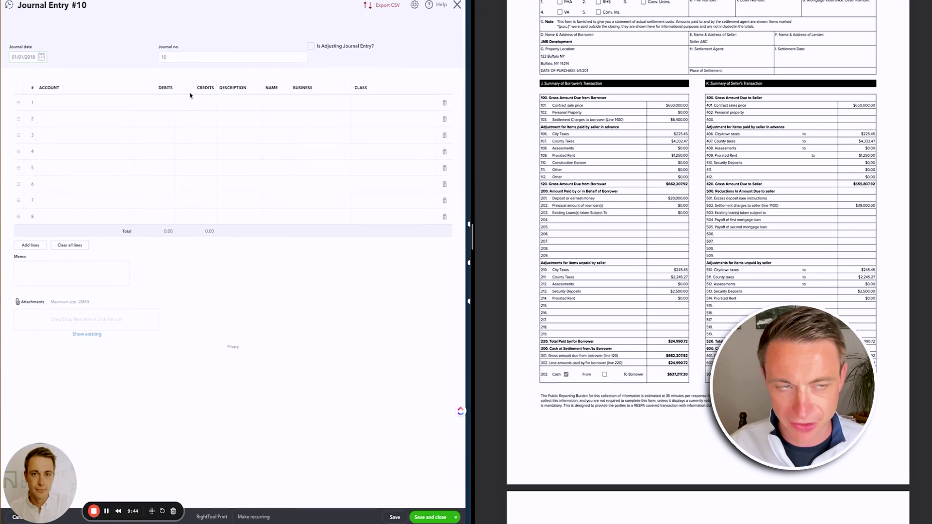
{"action": "type", "text": "4/1/20"}
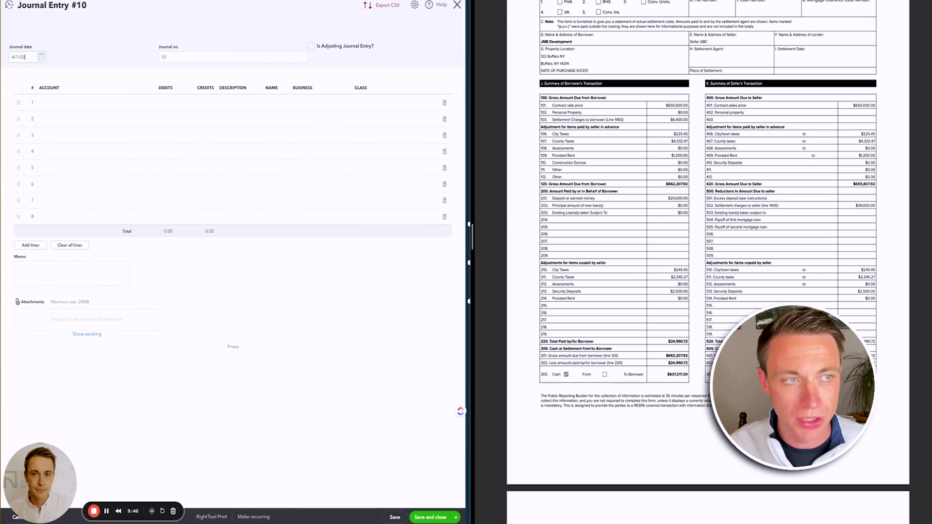
{"action": "key", "text": "Tab"}
{"action": "key", "text": "Tab"}
{"action": "key", "text": "Tab"}
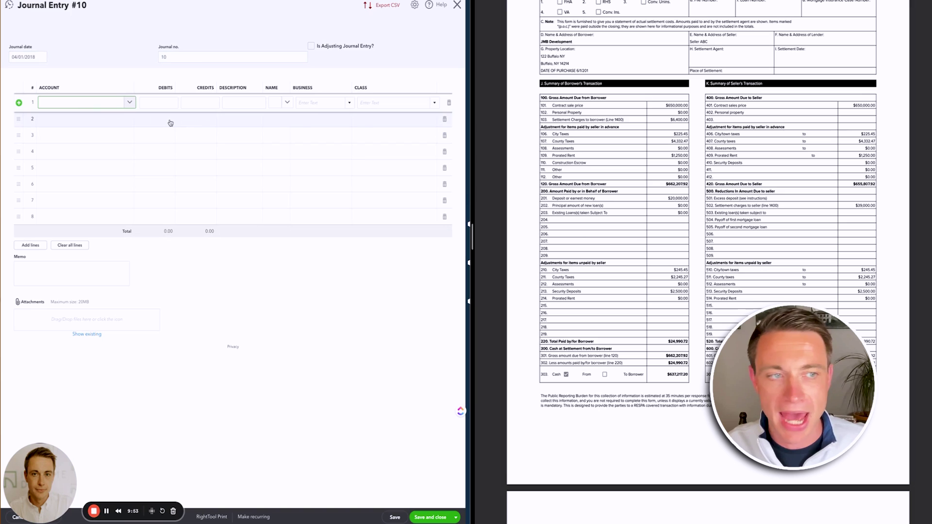
- Debit Land 50,000 on line 1 and Building 600,000 on line 2
{"action": "type", "text": "land"}
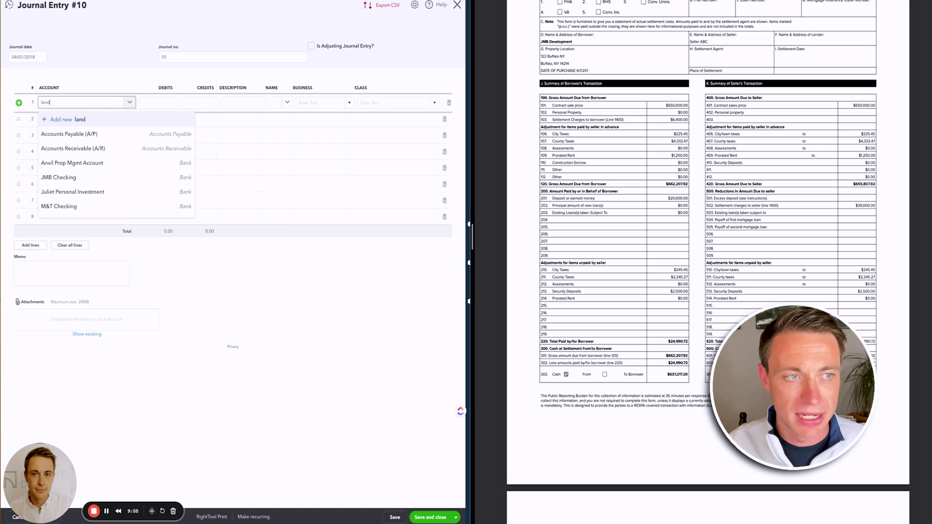
{"action": "left_click", "coordinate": [63, 178]}
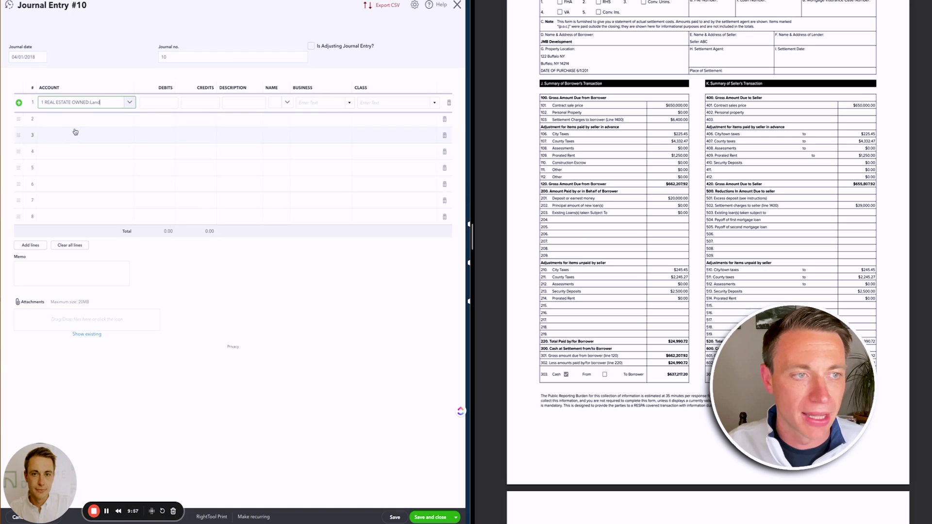
{"action": "left_click", "coordinate": [75, 126]}
{"action": "type", "text": "build"}
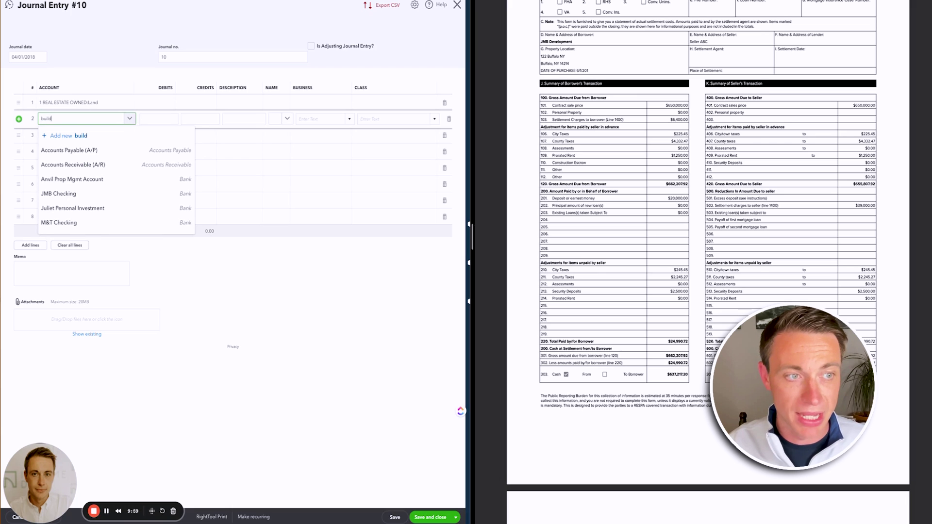
{"action": "left_click", "coordinate": [58, 195]}
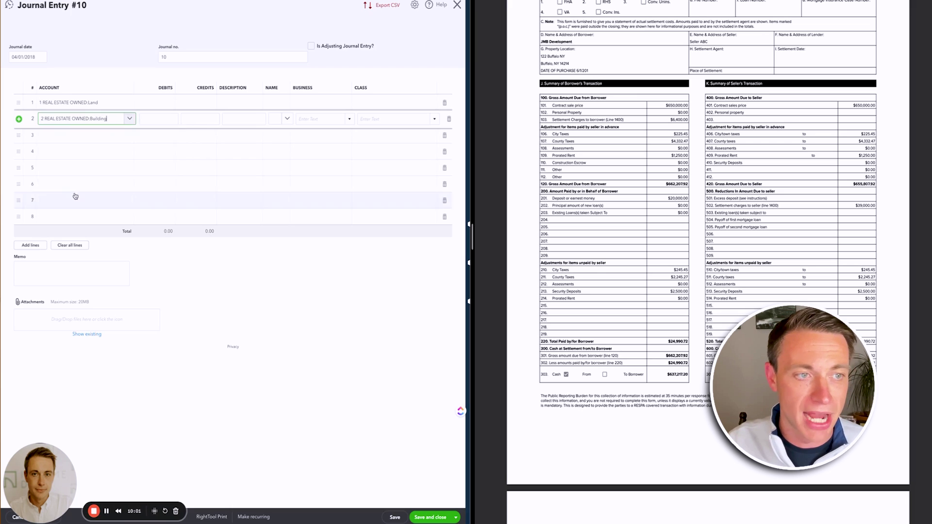
{"action": "left_click", "coordinate": [157, 102]}
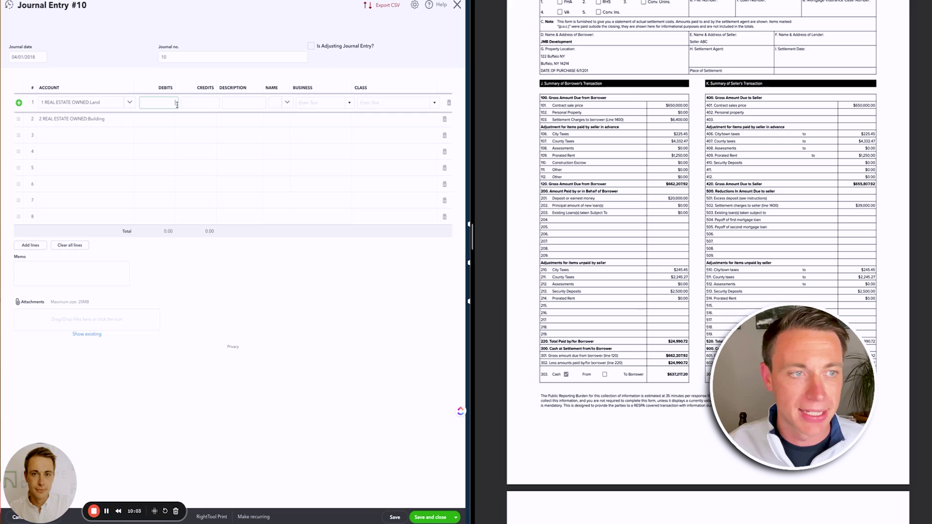
{"action": "type", "text": "50,"}
{"action": "type", "text": "0000"}
{"action": "left_click", "coordinate": [142, 120]}
{"action": "type", "text": "600,000"}
{"action": "key", "text": "Return"}
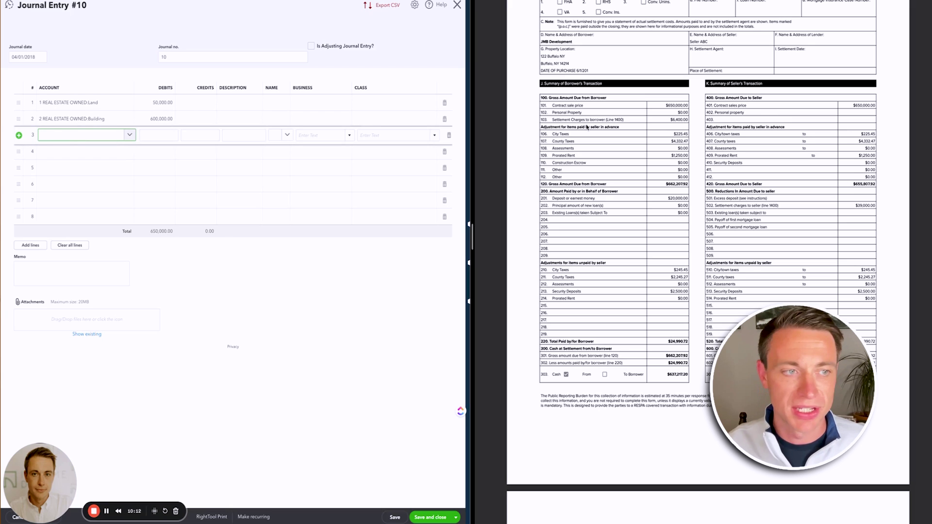
- Debit Closing Costs 6,400 on line 3 with the description 'Closing Costs'
{"action": "type", "text": "closing"}
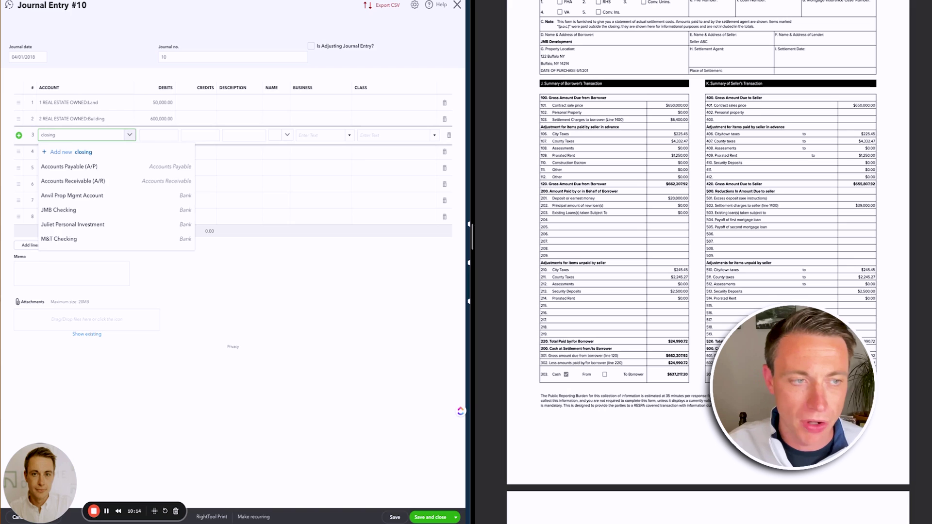
{"action": "left_click", "coordinate": [107, 211]}
{"action": "key", "text": "Tab"}
{"action": "type", "text": "6,40"}
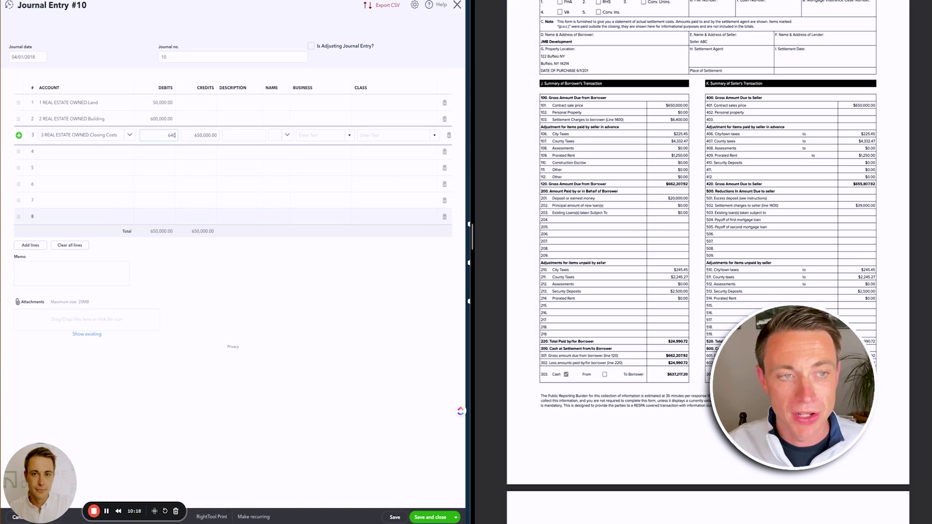
{"action": "type", "text": "0"}
{"action": "key", "text": "Tab"}
{"action": "key", "text": "Tab"}
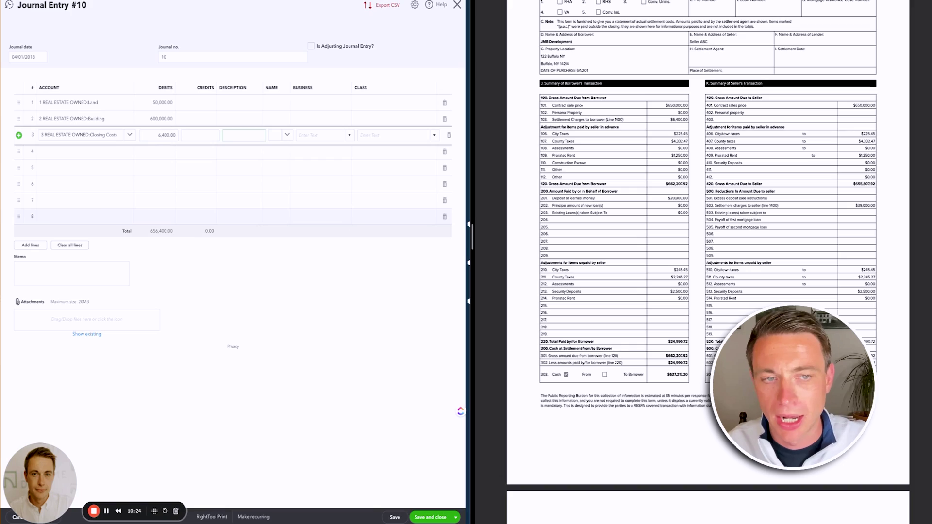
{"action": "scroll", "coordinate": [701, 332], "scroll_direction": "down", "scroll_amount": 5}
{"action": "scroll", "coordinate": [702, 331], "scroll_direction": "down", "scroll_amount": 8}
{"action": "scroll", "coordinate": [625, 349], "scroll_direction": "up", "scroll_amount": 6}
{"action": "scroll", "coordinate": [625, 349], "scroll_direction": "up", "scroll_amount": 8}
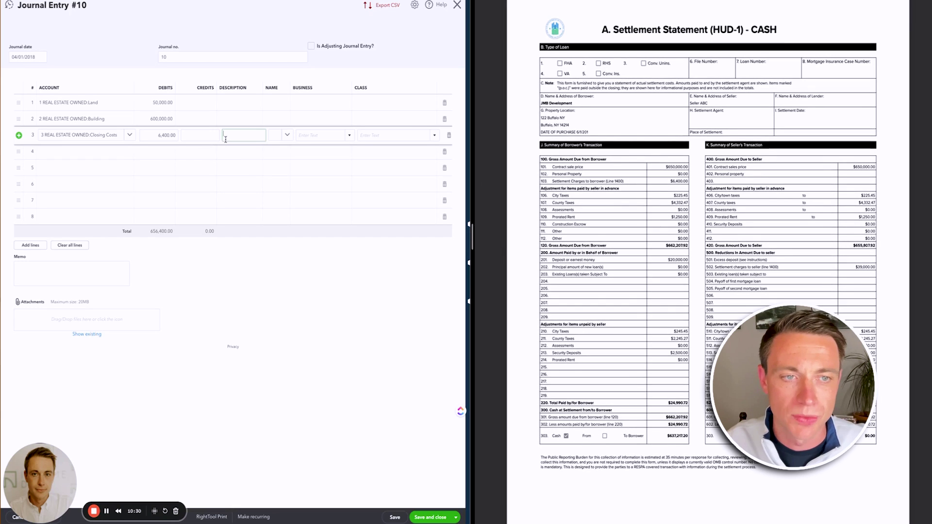
{"action": "type", "text": "Closing Copsts"}
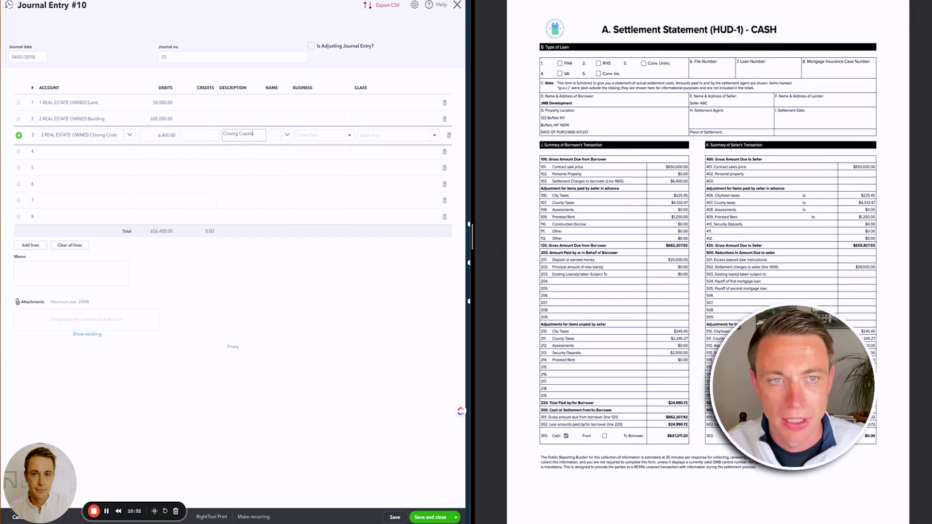
{"action": "key", "text": "BackSpace"}
{"action": "key", "text": "BackSpace"}
{"action": "key", "text": "BackSpace"}
{"action": "key", "text": "BackSpace"}
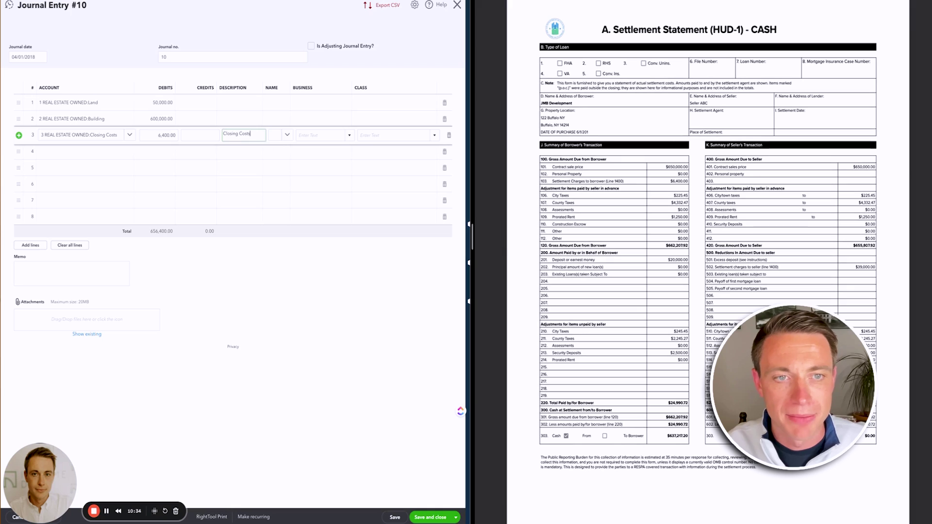
{"action": "type", "text": "sts"}
- Set JMB Investments as the business on all three lines
{"action": "left_click", "coordinate": [339, 102]}
{"action": "left_click", "coordinate": [348, 104]}
{"action": "left_click", "coordinate": [324, 145]}
{"action": "left_click", "coordinate": [340, 119]}
{"action": "left_click", "coordinate": [348, 119]}
{"action": "left_click", "coordinate": [324, 159]}
{"action": "left_click", "coordinate": [335, 139]}
{"action": "left_click", "coordinate": [349, 137]}
{"action": "left_click", "coordinate": [324, 174]}
{"action": "left_click", "coordinate": [374, 108]}
{"action": "type", "text": "122"}
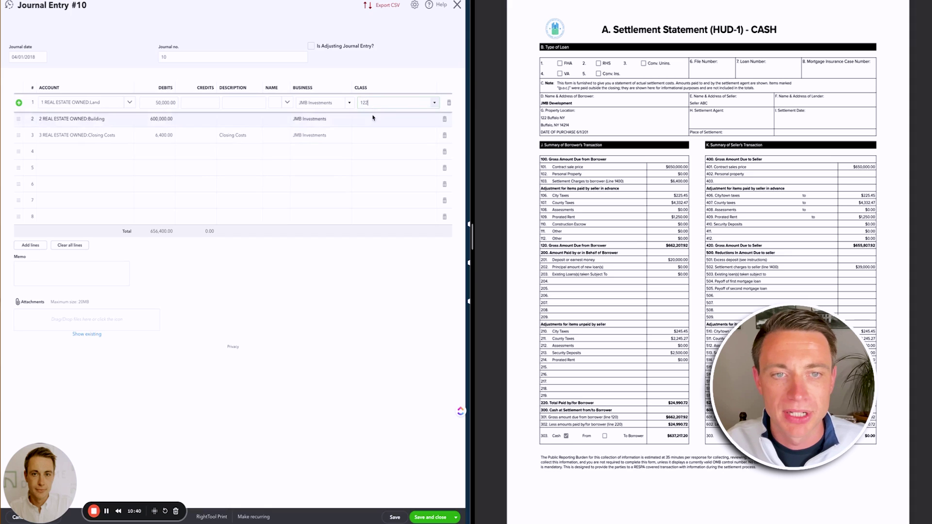
{"action": "left_click", "coordinate": [371, 129]}
{"action": "left_click", "coordinate": [361, 119]}
{"action": "left_click", "coordinate": [367, 145]}
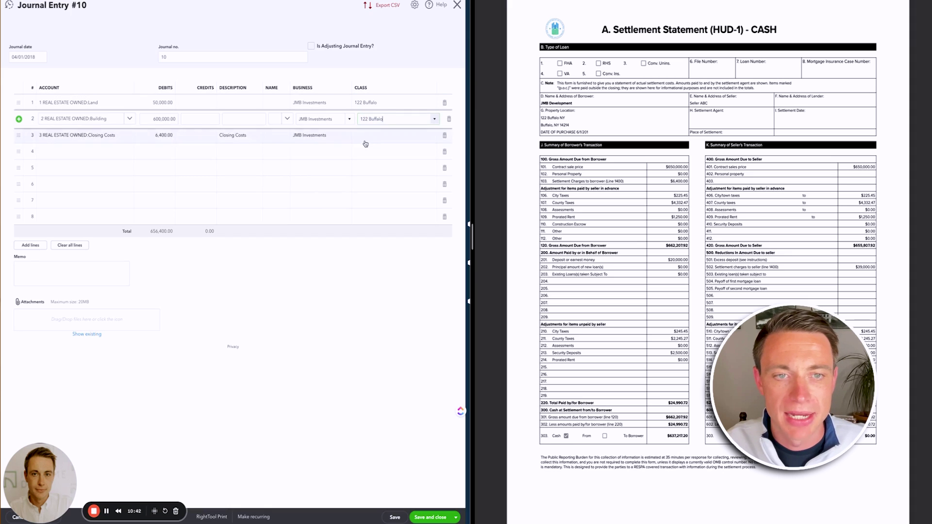
{"action": "left_click", "coordinate": [366, 141]}
{"action": "left_click", "coordinate": [366, 136]}
{"action": "left_click", "coordinate": [369, 162]}
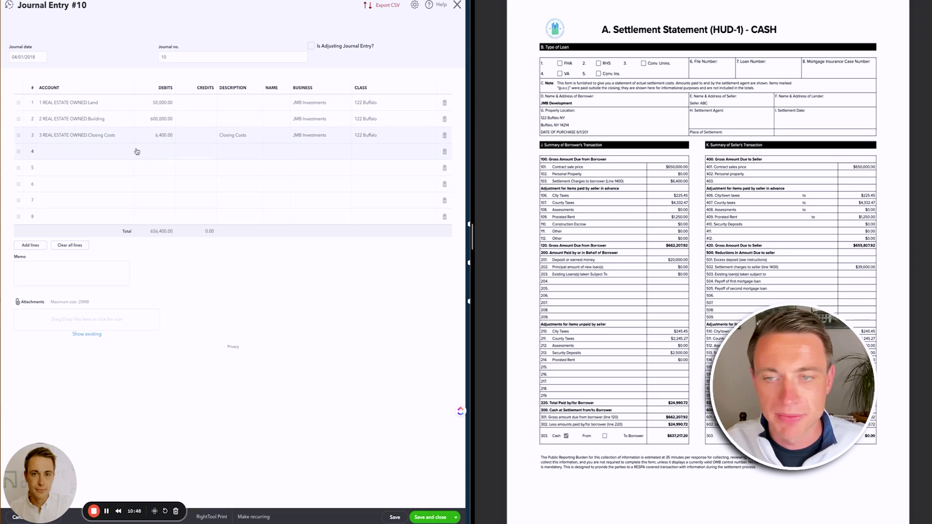
- Add a line 4 Property Taxes debit of 225.45 described 'City Tax'
{"action": "left_click", "coordinate": [95, 154]}
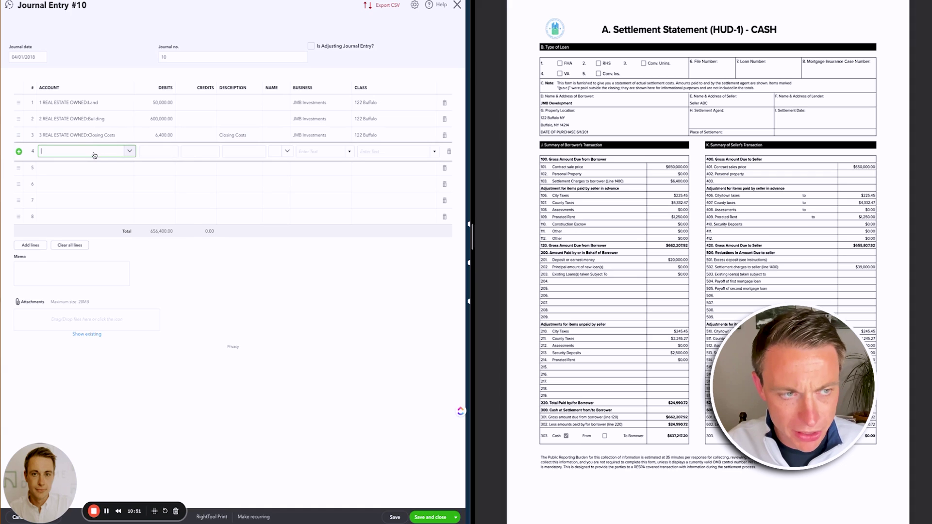
{"action": "type", "text": "11 Property"}
{"action": "left_click", "coordinate": [132, 175]}
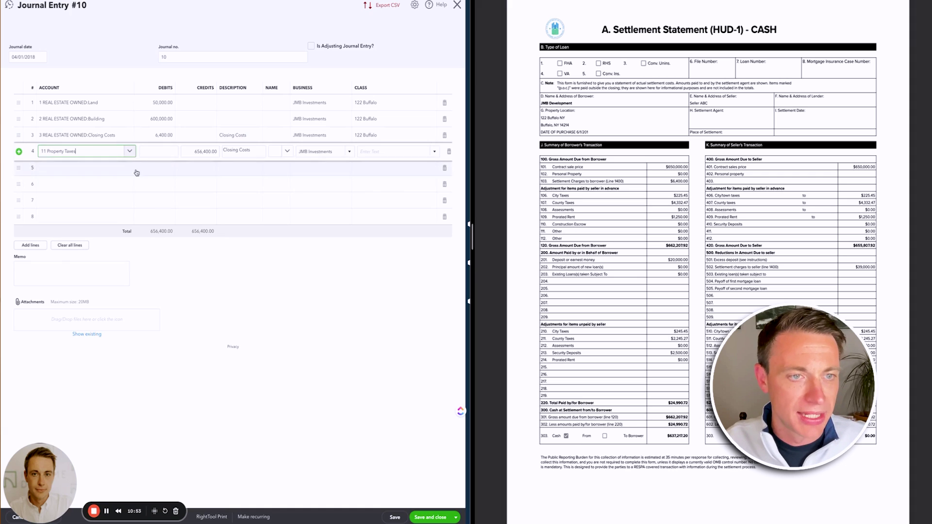
{"action": "left_click", "coordinate": [158, 150]}
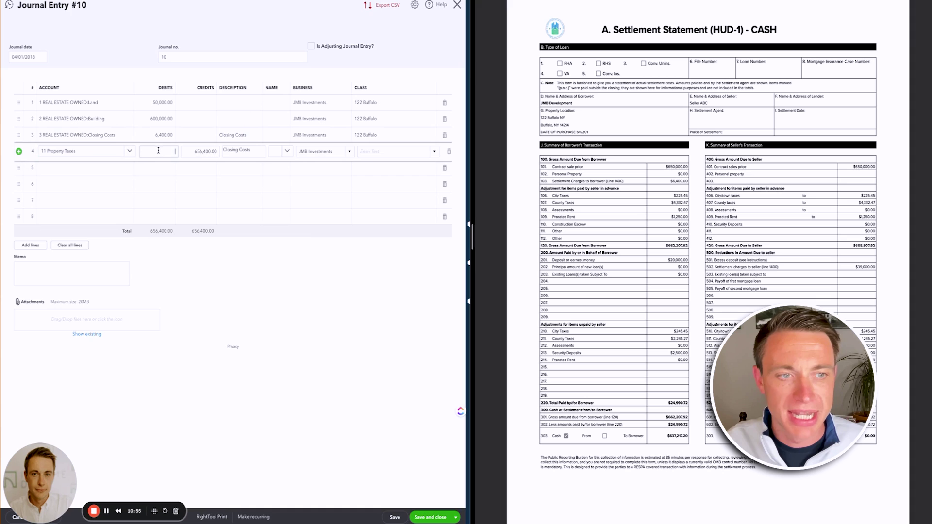
{"action": "type", "text": "225.45"}
{"action": "key", "text": "Tab"}
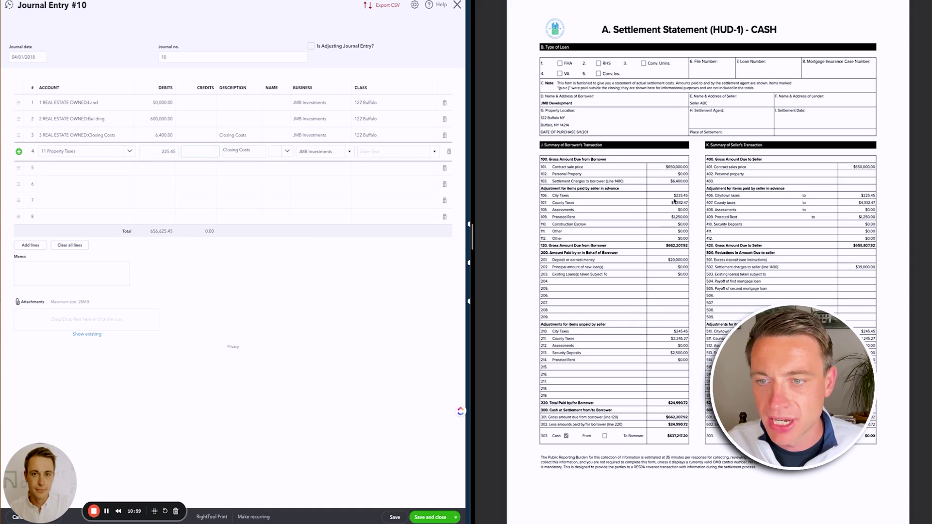
{"action": "key", "text": "Tab"}
{"action": "type", "text": "City Tax"}
{"action": "left_click", "coordinate": [97, 171]}
- Add a line 5 Property Taxes debit of 4,332.47 described 'County Tax'
{"action": "type", "text": "property t"}
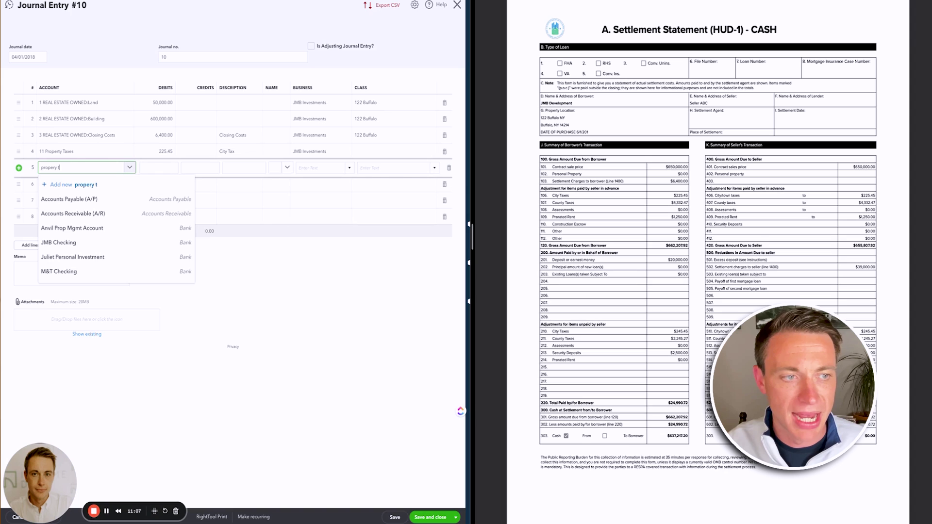
{"action": "type", "text": "a"}
{"action": "left_click", "coordinate": [63, 199]}
{"action": "left_click", "coordinate": [158, 170]}
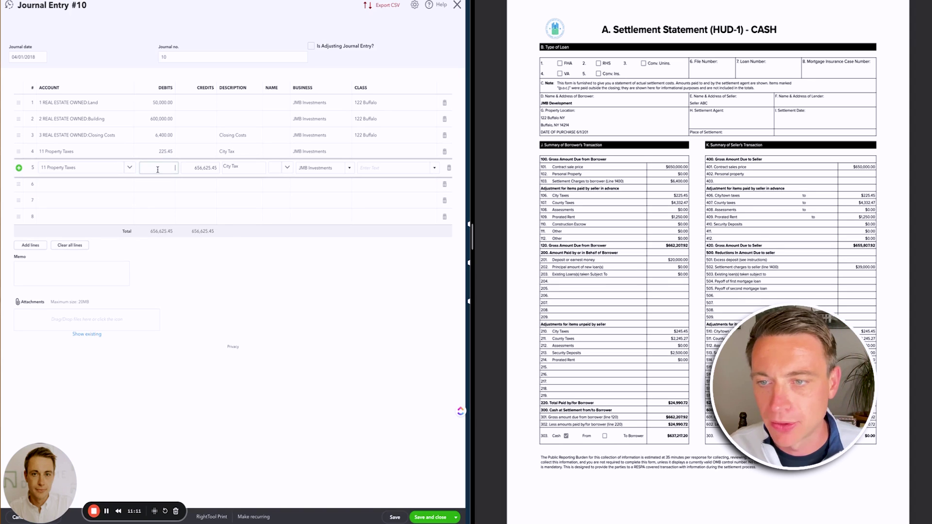
{"action": "type", "text": "4,332"}
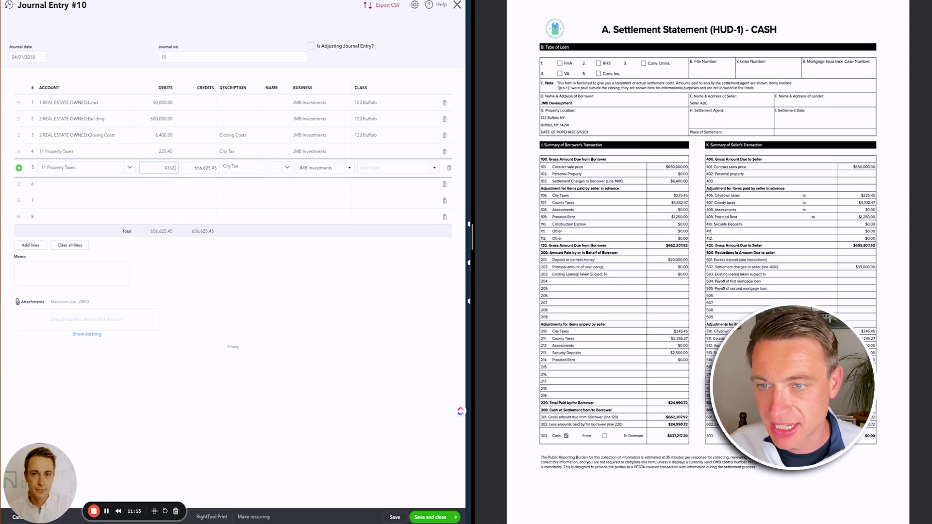
{"action": "type", "text": ".47"}
{"action": "left_click", "coordinate": [238, 166]}
{"action": "key", "text": "ctrl+a"}
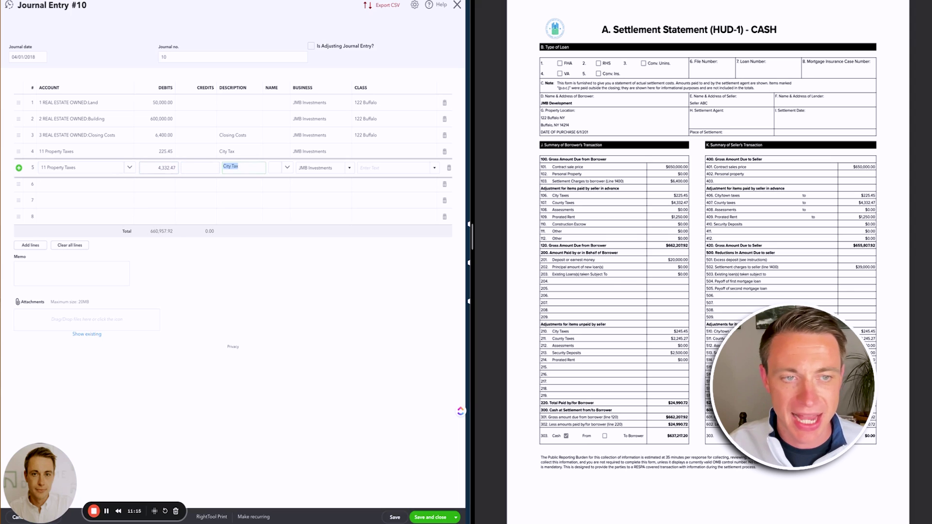
{"action": "type", "text": "County"}
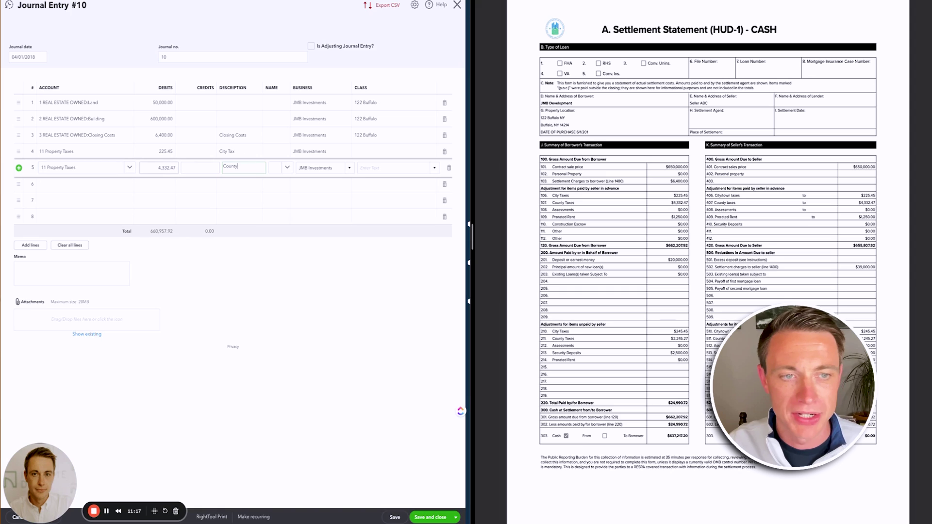
{"action": "type", "text": " Tax"}
{"action": "left_click", "coordinate": [107, 187]}
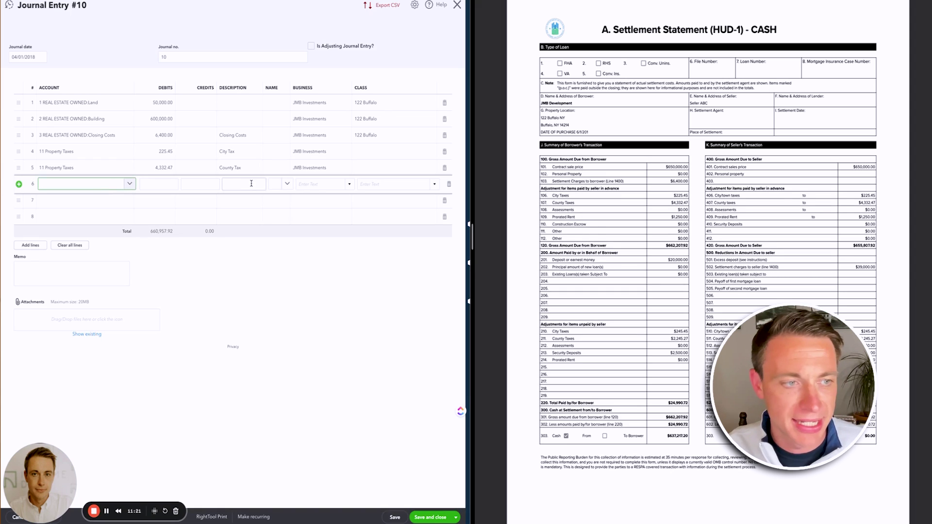
- Add a 1,250 Rental Income line on row 6
{"action": "type", "text": "rental"}
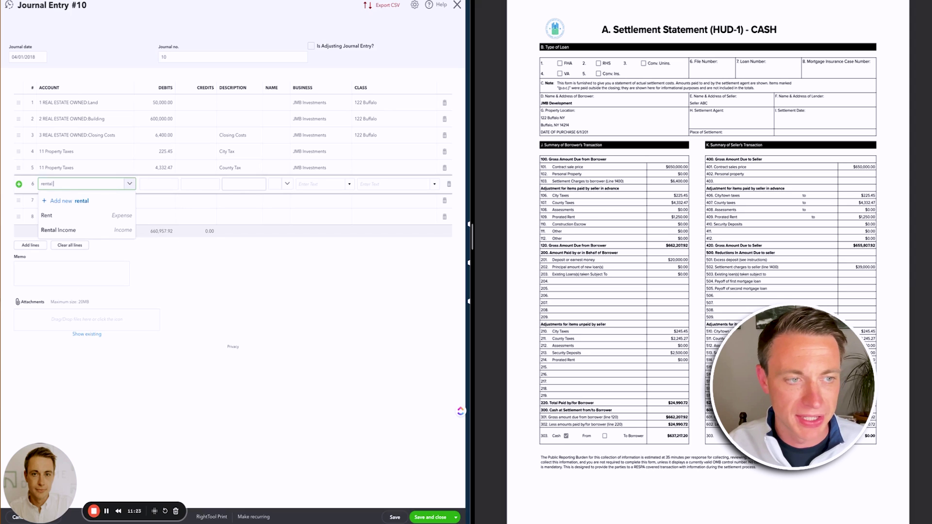
{"action": "left_click", "coordinate": [118, 226]}
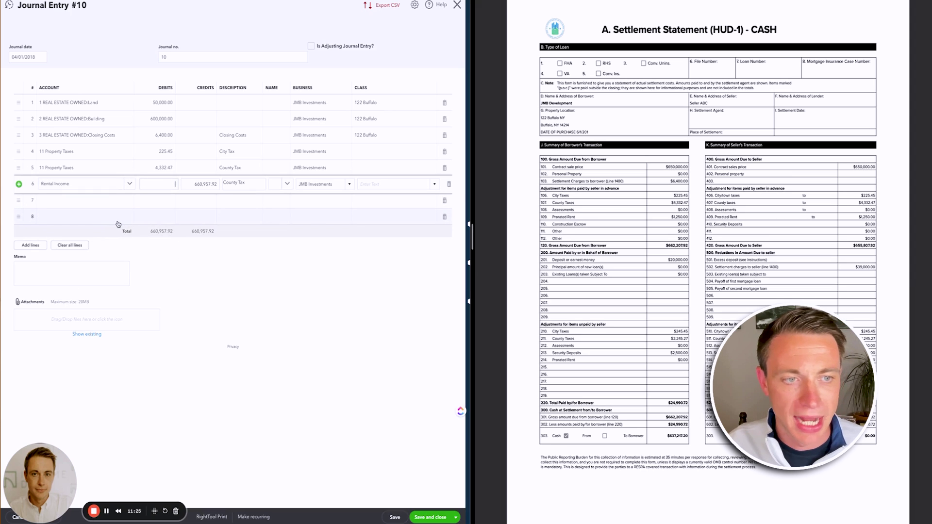
{"action": "type", "text": "1250"}
{"action": "left_click", "coordinate": [369, 152]}
{"action": "type", "text": "122"}
{"action": "left_click", "coordinate": [364, 178]}
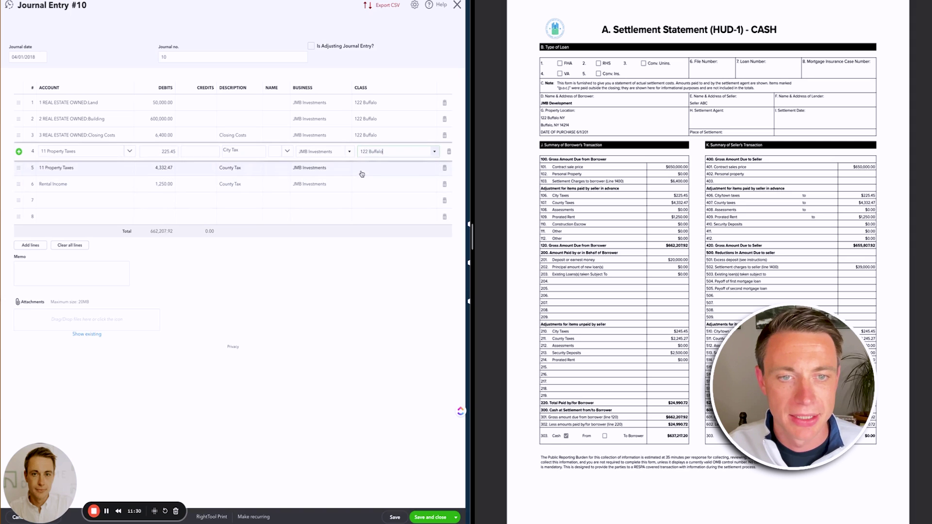
{"action": "left_click", "coordinate": [363, 168]}
{"action": "type", "text": "122"}
{"action": "left_click", "coordinate": [373, 194]}
{"action": "left_click", "coordinate": [368, 184]}
{"action": "type", "text": "122"}
{"action": "left_click", "coordinate": [367, 210]}
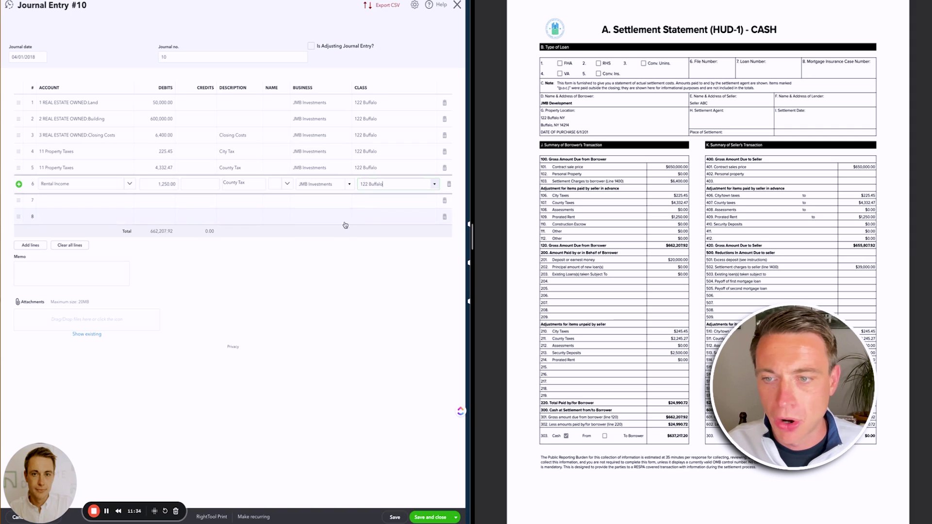
{"action": "left_click", "coordinate": [292, 289]}
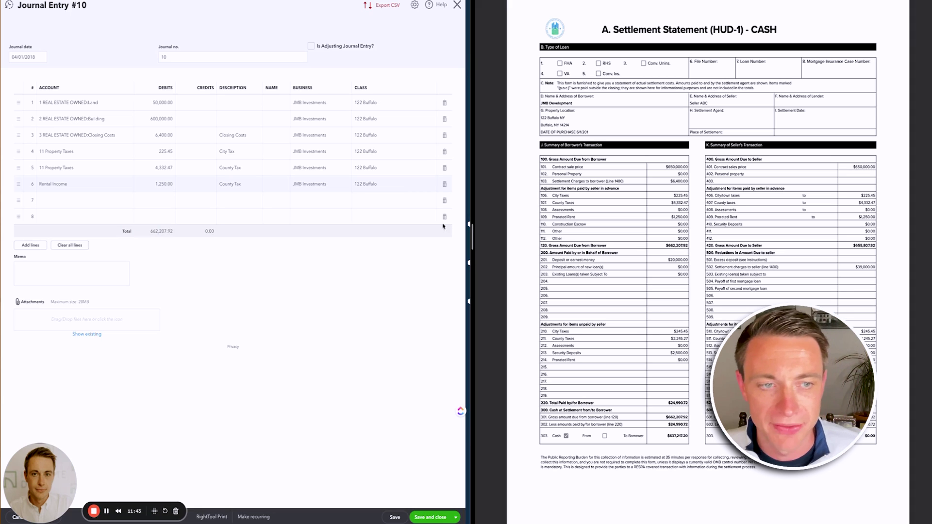
- Set row 5's description to 'County Tax' and row 6's to 'Pro Rated Rent'
{"action": "left_click", "coordinate": [226, 176]}
{"action": "key", "text": "BackSpace"}
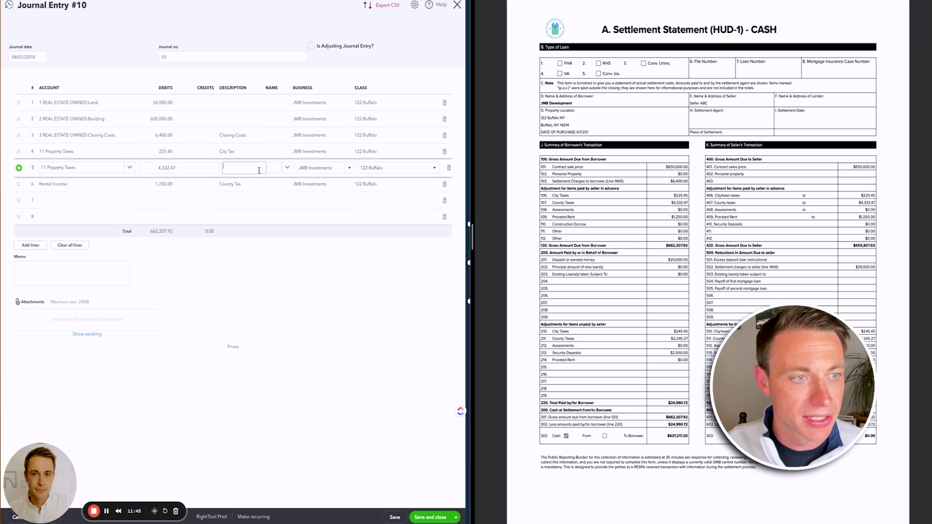
{"action": "type", "text": "County"}
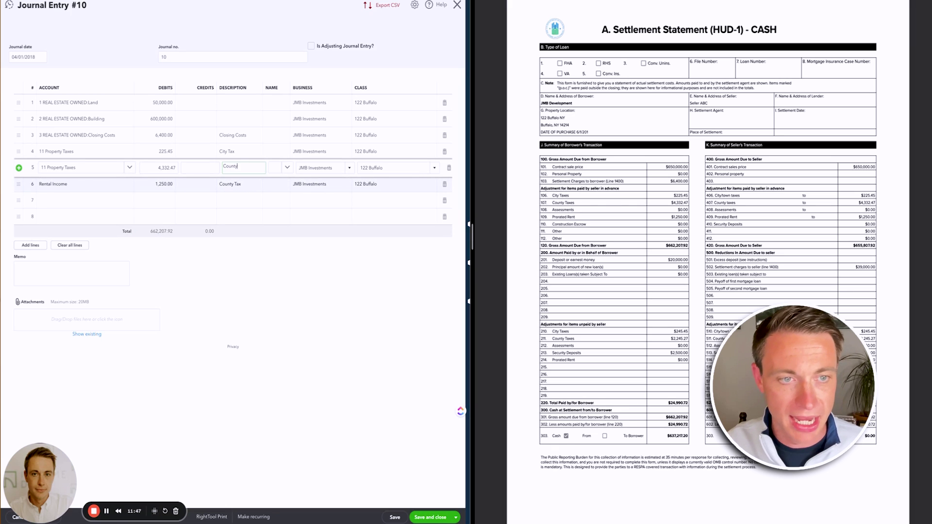
{"action": "type", "text": " Tax"}
{"action": "type", "text": "Pro Rated Rent"}
{"action": "left_click", "coordinate": [337, 266]}
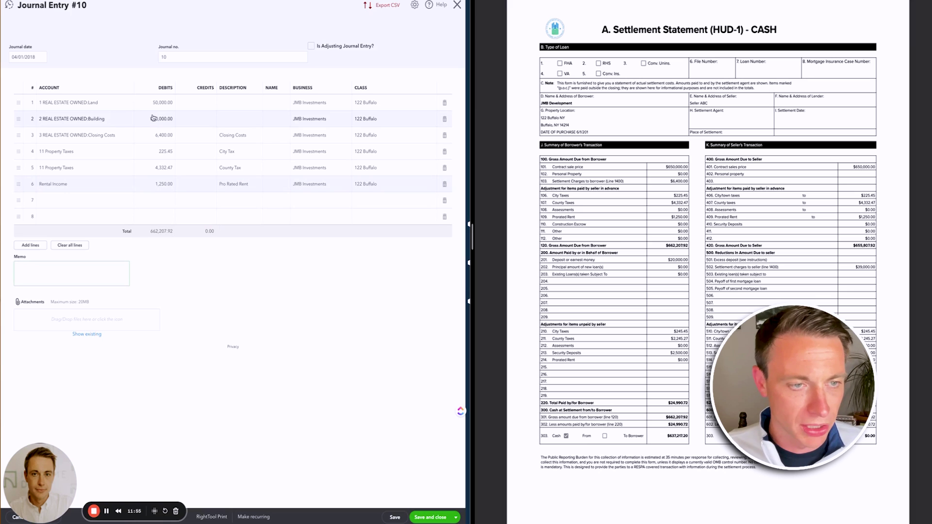
- Try saving, then add an Opening Balance Equity credit line on row 7
{"action": "left_click", "coordinate": [395, 517]}
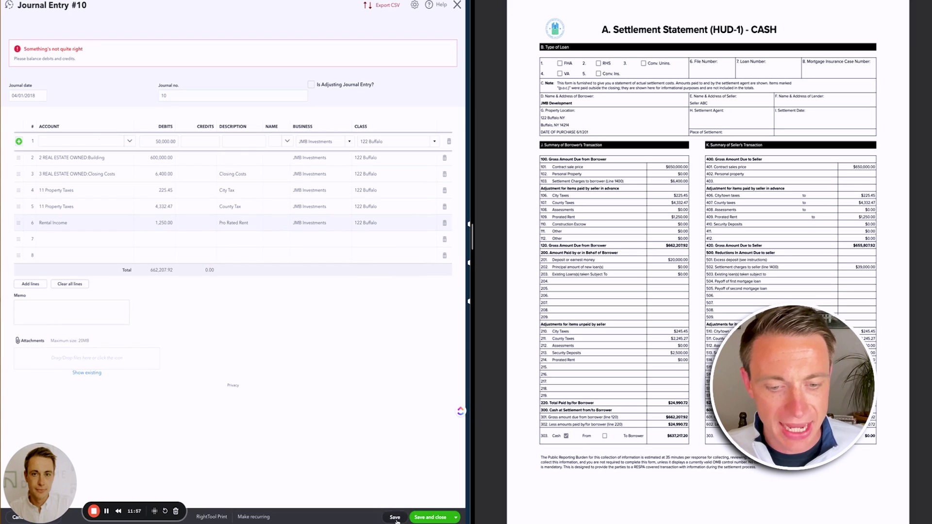
{"action": "left_click", "coordinate": [328, 353]}
{"action": "left_click", "coordinate": [85, 241]}
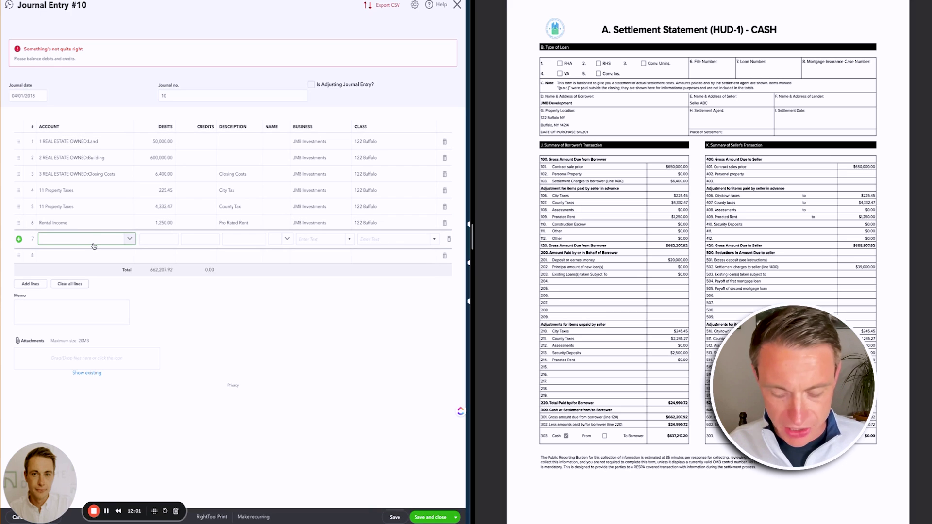
{"action": "type", "text": "open"}
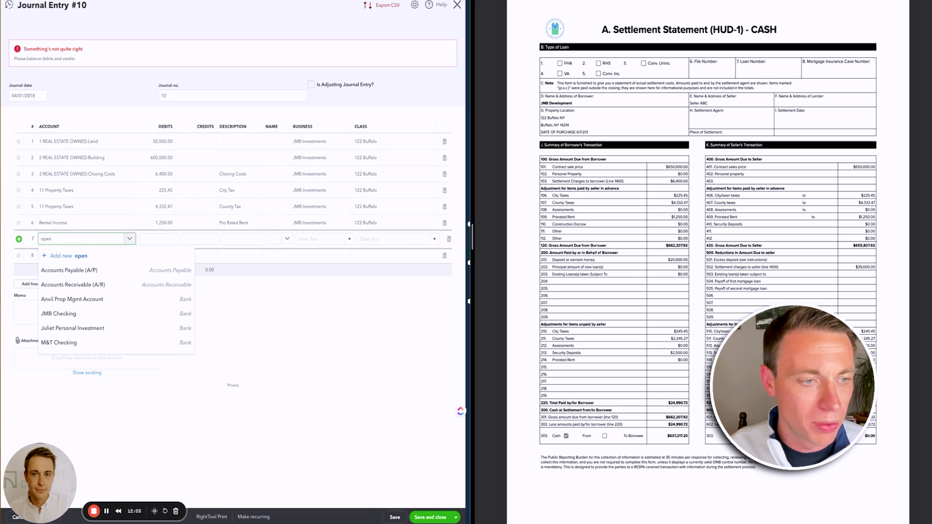
{"action": "left_click", "coordinate": [73, 270]}
{"action": "left_click", "coordinate": [312, 358]}
- Save the entry despite missing classes, then delete the Opening Balance Equity row
{"action": "left_click", "coordinate": [394, 517]}
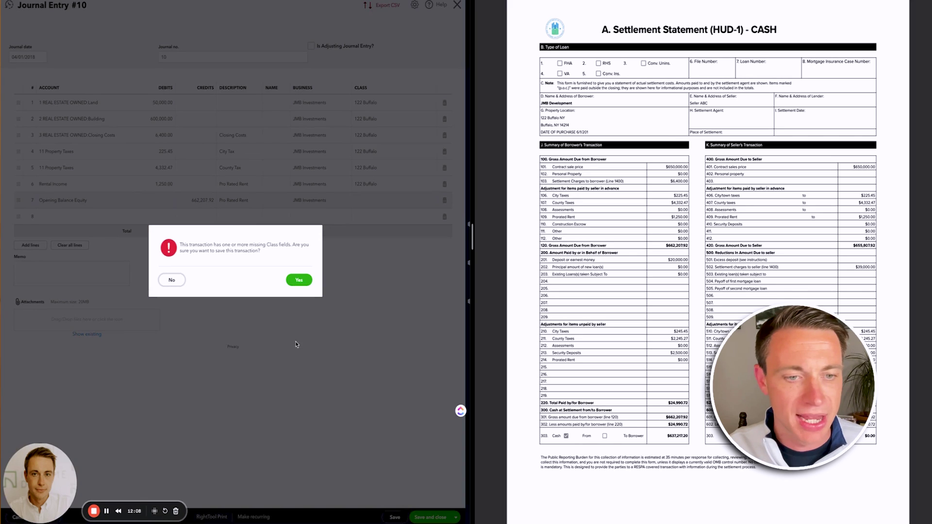
{"action": "left_click", "coordinate": [299, 280]}
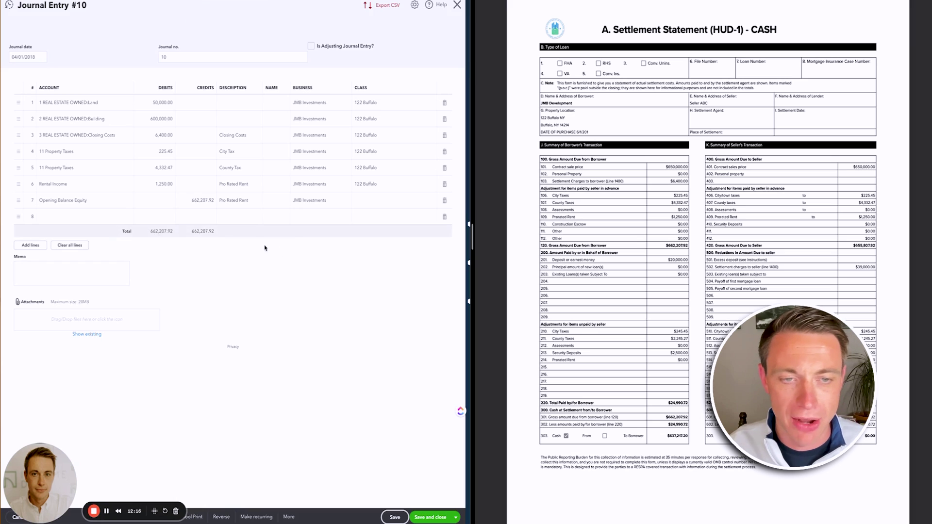
{"action": "left_click", "coordinate": [444, 203]}
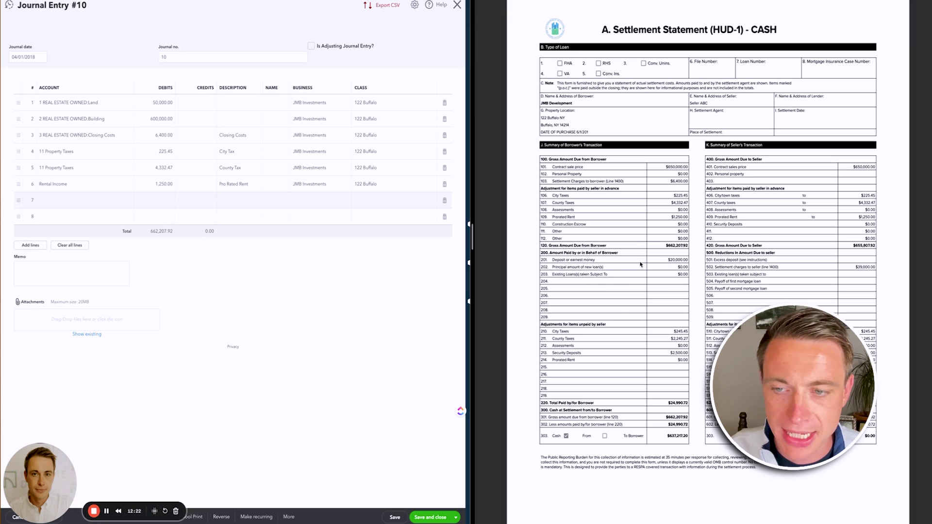
{"action": "left_click", "coordinate": [87, 203]}
{"action": "type", "text": "purch"}
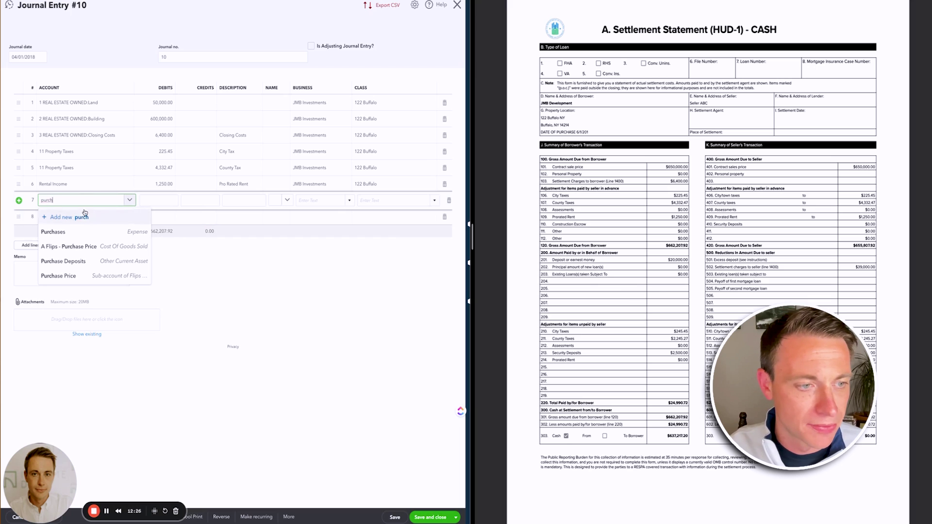
{"action": "left_click", "coordinate": [64, 261]}
{"action": "type", "text": "20000"}
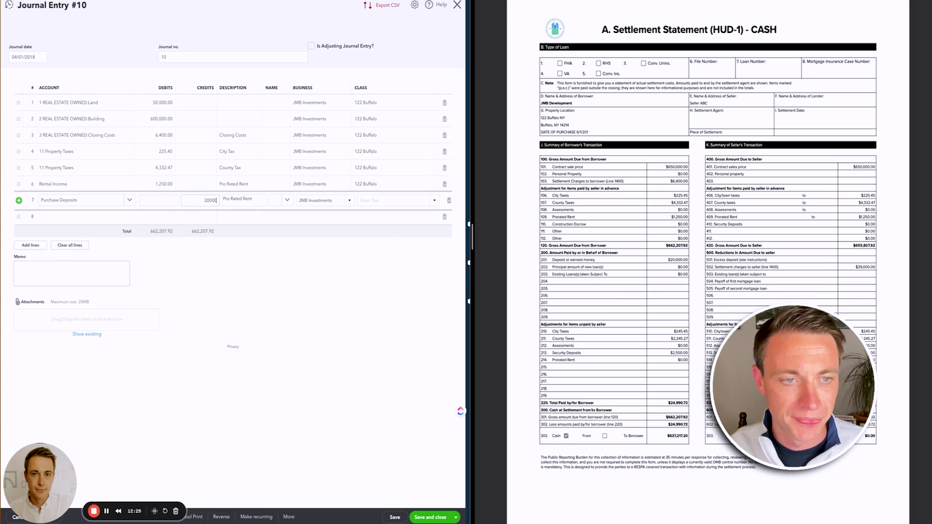
{"action": "key", "text": "Tab"}
{"action": "type", "text": "a"}
{"action": "key", "text": "ctrl+a"}
{"action": "type", "text": "Purchase Deposit"}
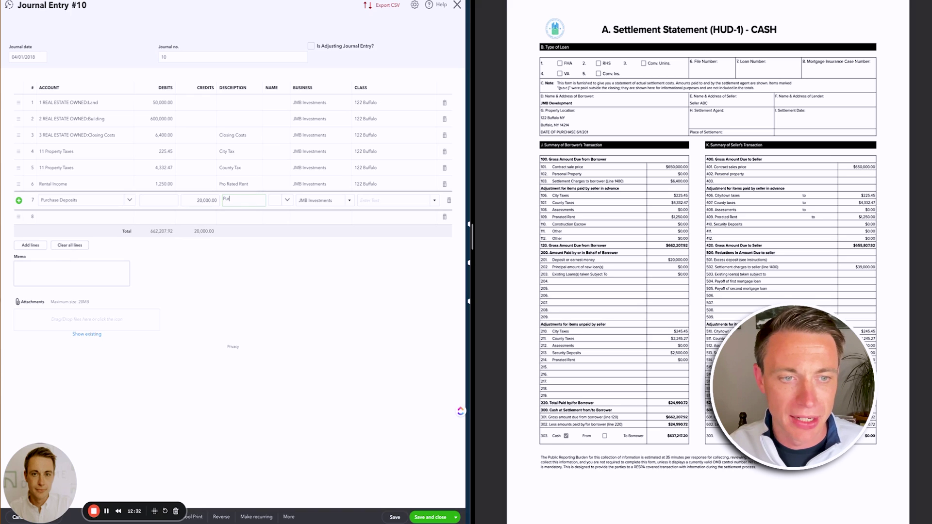
{"action": "key", "text": "Tab"}
{"action": "key", "text": "Tab"}
{"action": "key", "text": "Tab"}
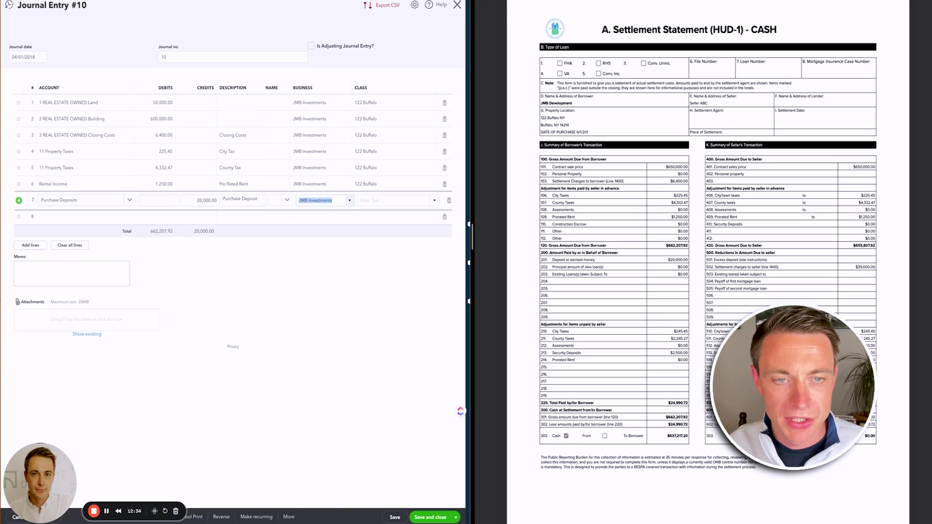
{"action": "left_click", "coordinate": [373, 227]}
{"action": "left_click", "coordinate": [81, 220]}
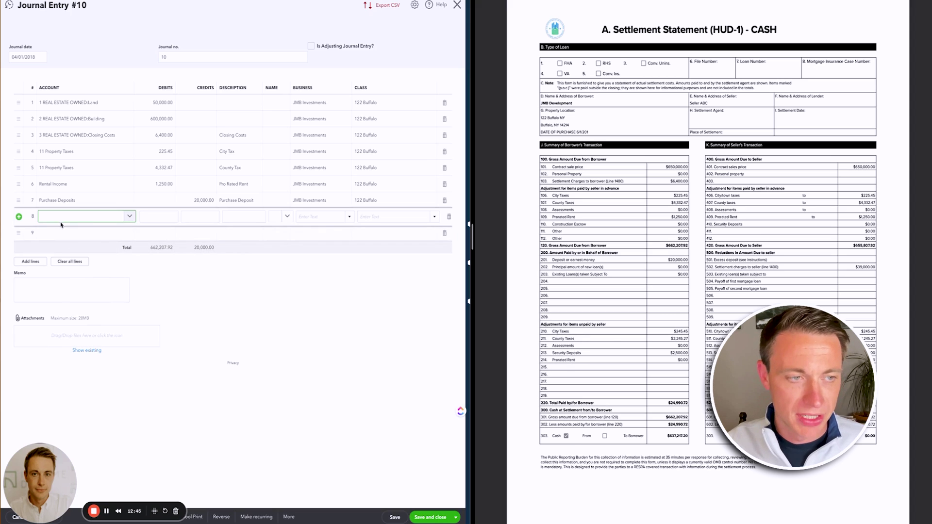
{"action": "type", "text": "pero"}
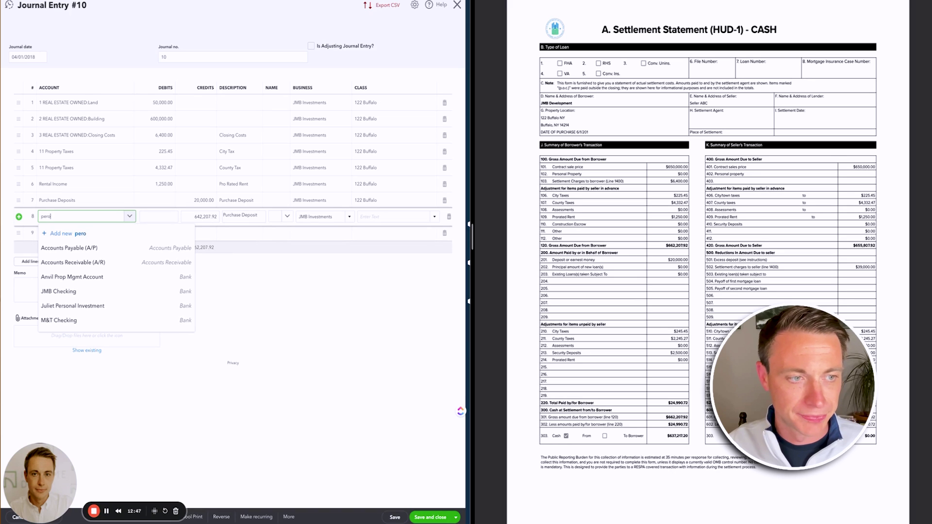
{"action": "type", "text": "per"}
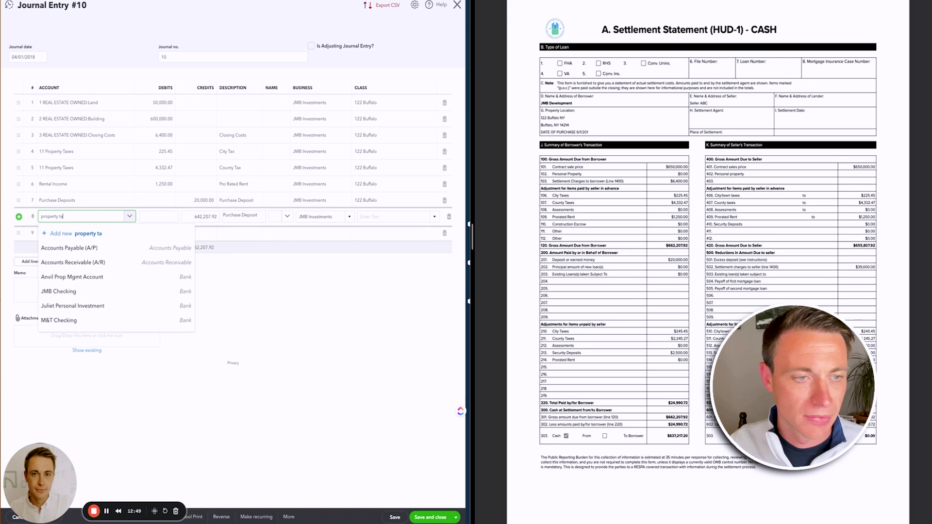
{"action": "left_click", "coordinate": [65, 249]}
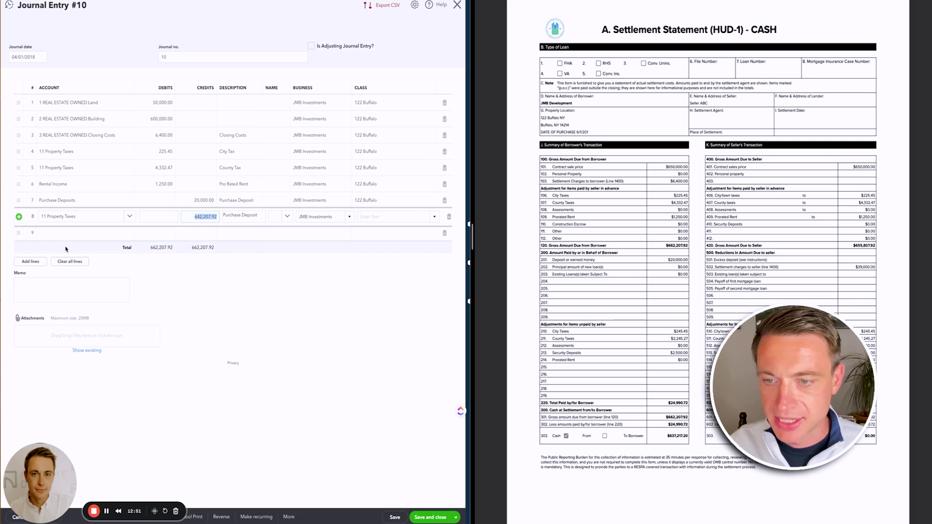
{"action": "type", "text": "245.45"}
{"action": "key", "text": "Tab"}
{"action": "key", "text": "Tab"}
{"action": "key", "text": "Tab"}
{"action": "key", "text": "Tab"}
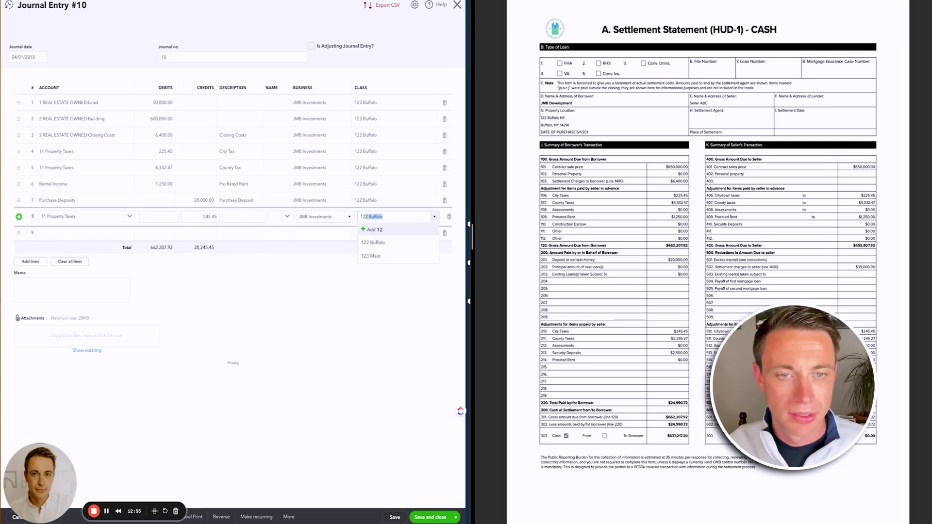
{"action": "key", "text": "Tab"}
{"action": "type", "text": "property"}
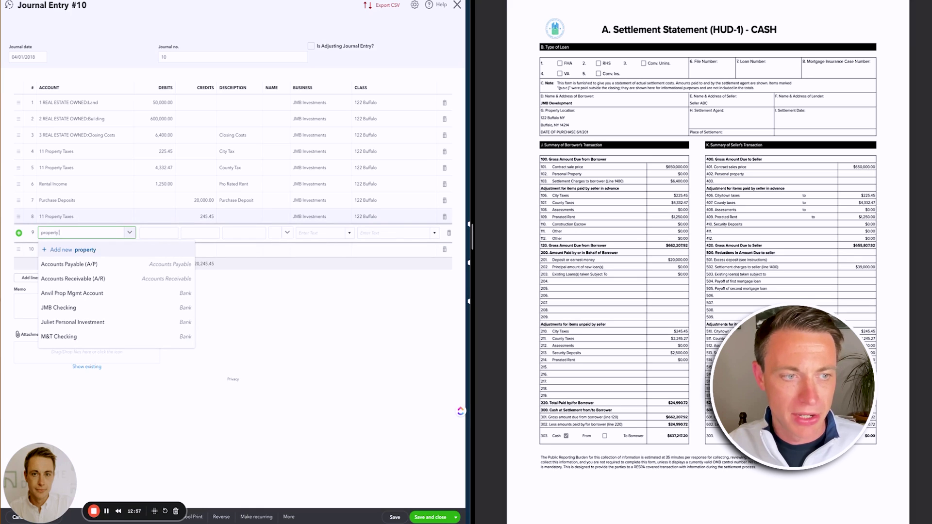
{"action": "left_click", "coordinate": [65, 265]}
{"action": "key", "text": "Tab"}
{"action": "key", "text": "Tab"}
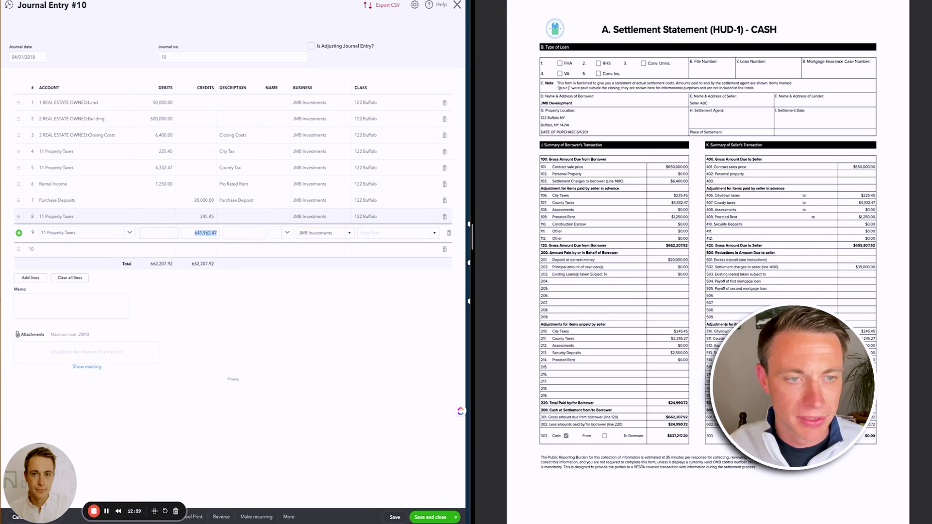
{"action": "type", "text": "2245.27"}
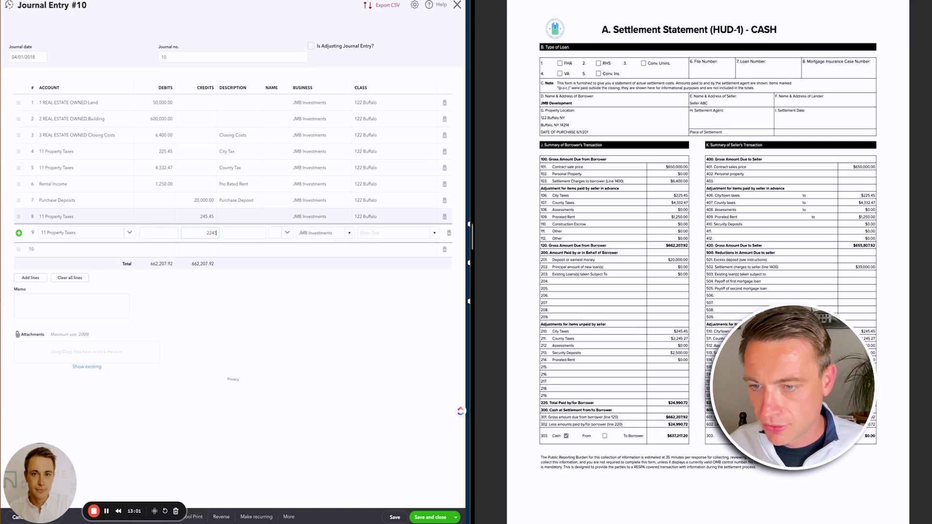
{"action": "key", "text": "Tab"}
{"action": "key", "text": "Tab"}
{"action": "key", "text": "Tab"}
{"action": "key", "text": "Tab"}
{"action": "key", "text": "Tab"}
{"action": "key", "text": "Tab"}
{"action": "type", "text": "secu"}
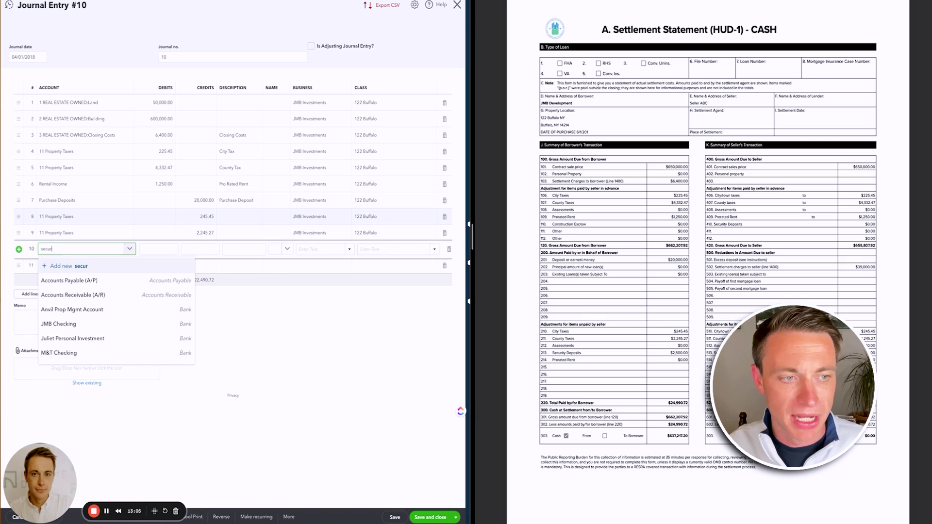
{"action": "type", "text": "r"}
{"action": "key", "text": "Tab"}
{"action": "key", "text": "Tab"}
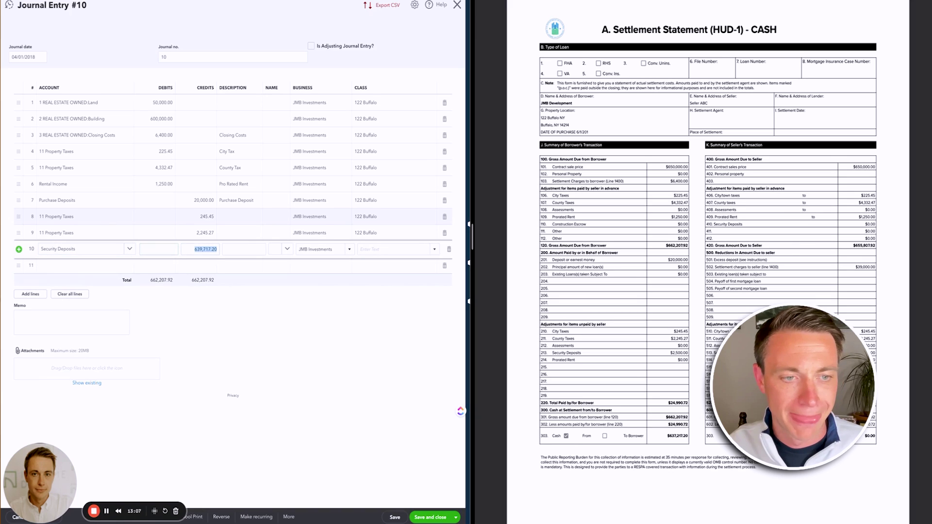
{"action": "type", "text": "2,500"}
{"action": "key", "text": "Tab"}
{"action": "key", "text": "Tab"}
{"action": "key", "text": "Tab"}
{"action": "key", "text": "Tab"}
{"action": "type", "text": "122"}
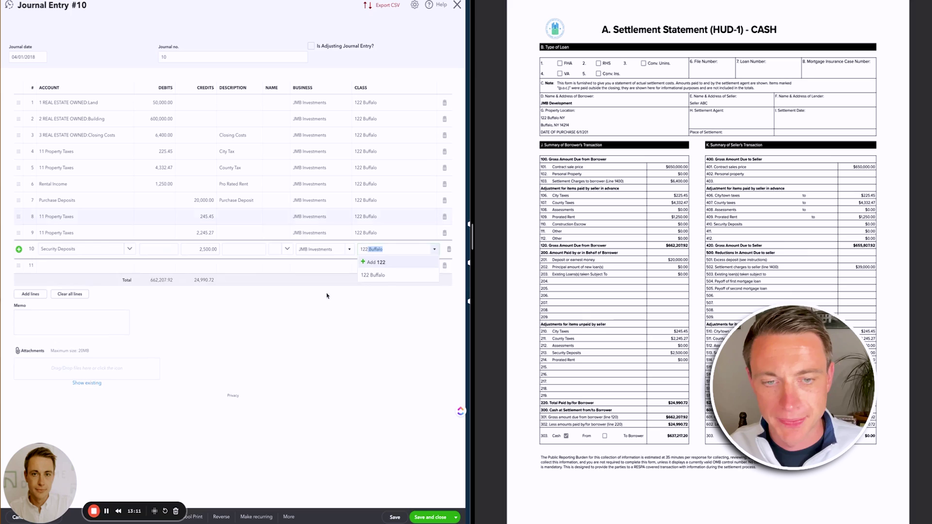
{"action": "key", "text": "Tab"}
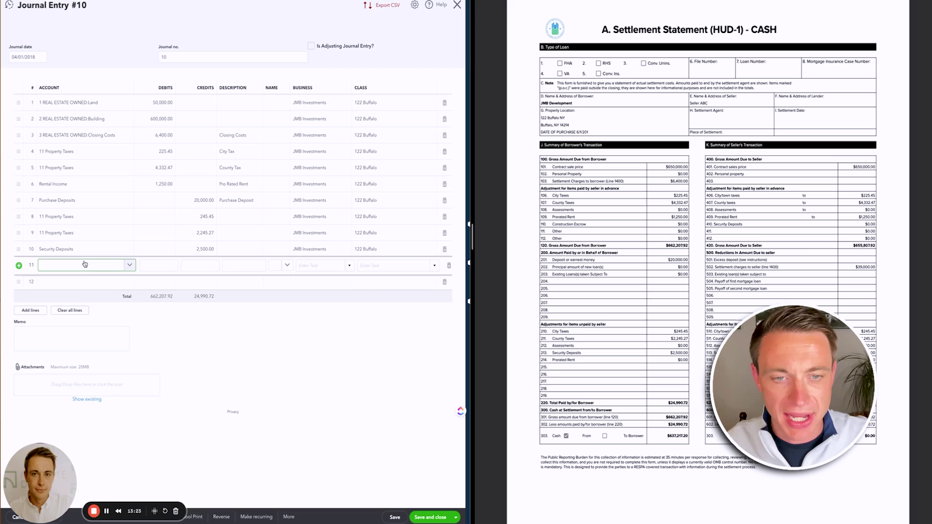
{"action": "type", "text": "jmb"}
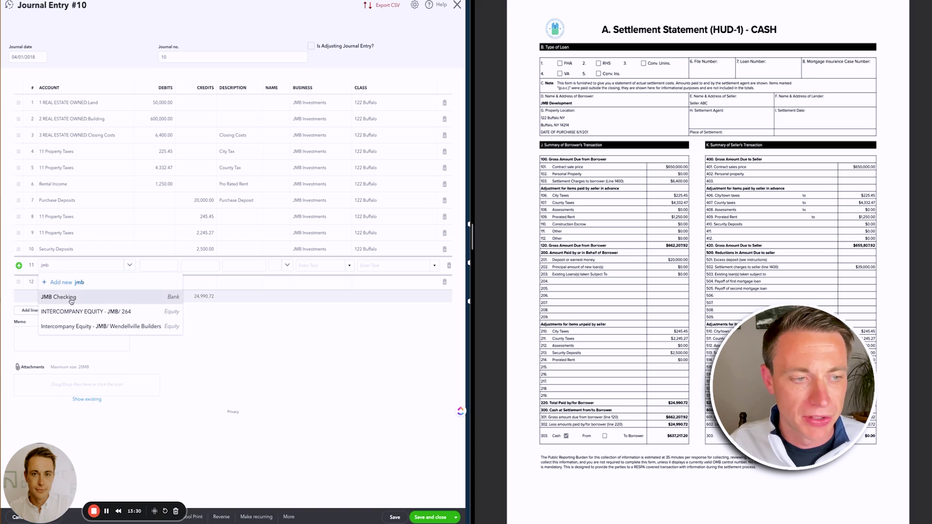
{"action": "left_click", "coordinate": [71, 297]}
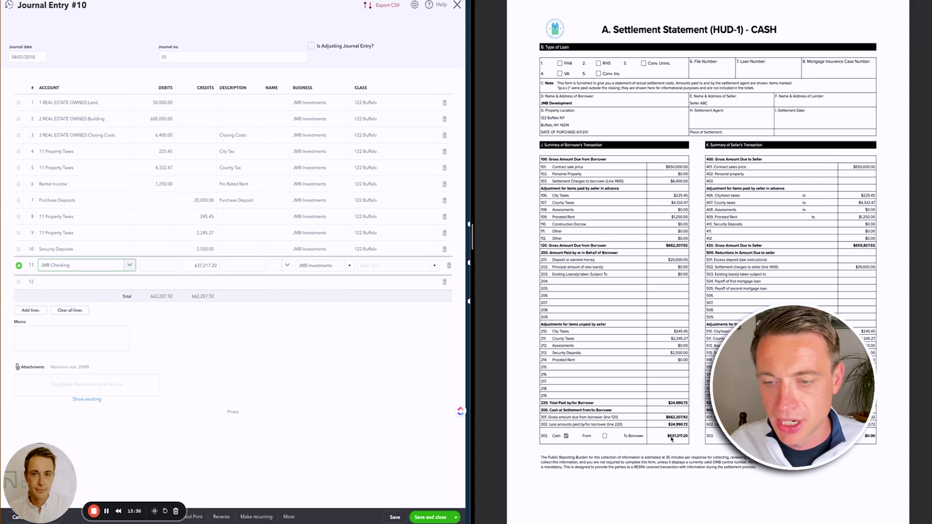
{"action": "left_click", "coordinate": [393, 266]}
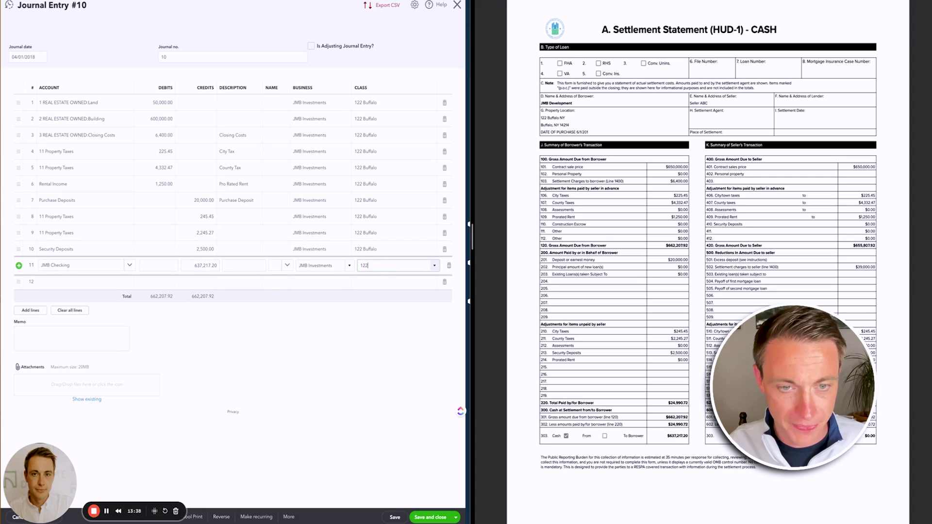
{"action": "left_click", "coordinate": [392, 289]}
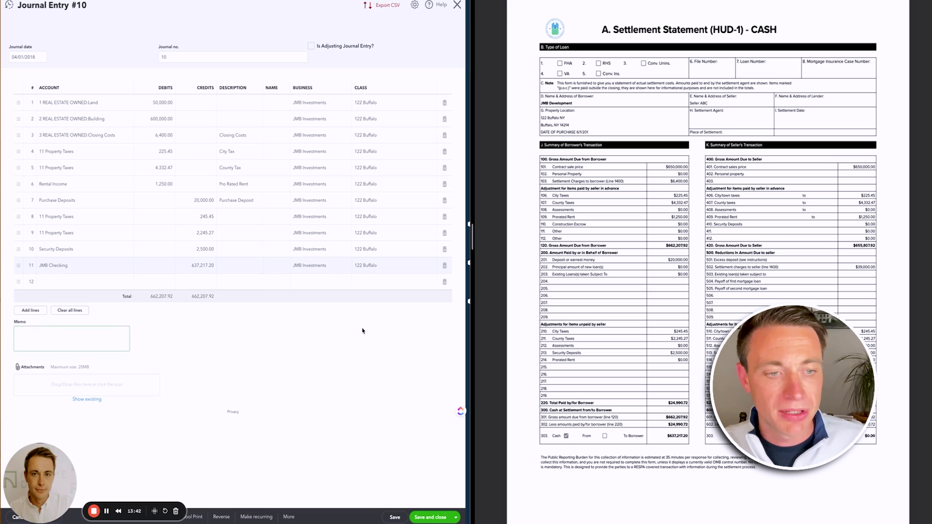
- Try an owner contributions account on line 11, revert to JMB Checking, then save and close
{"action": "left_click", "coordinate": [44, 267]}
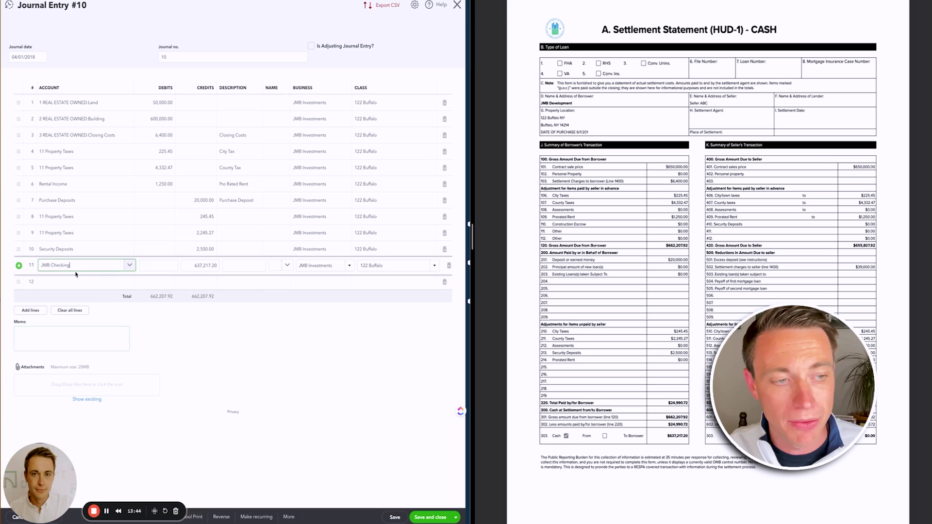
{"action": "type", "text": "owners"}
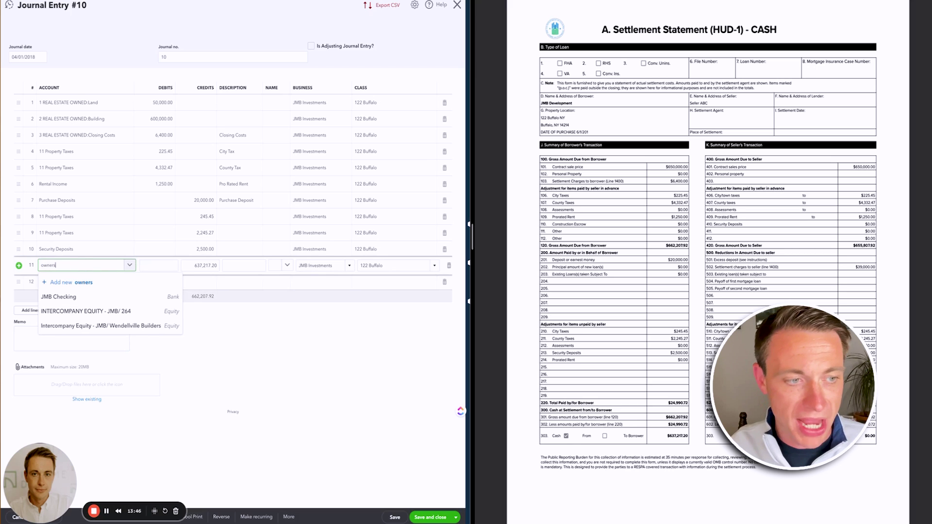
{"action": "key", "text": "BackSpace"}
{"action": "key", "text": "BackSpace"}
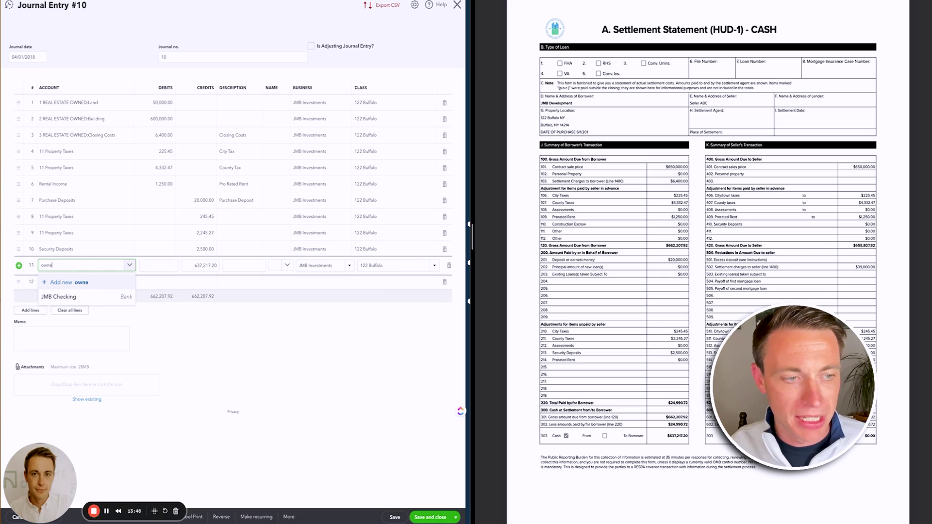
{"action": "key", "text": "ctrl+a"}
{"action": "type", "text": "contr"}
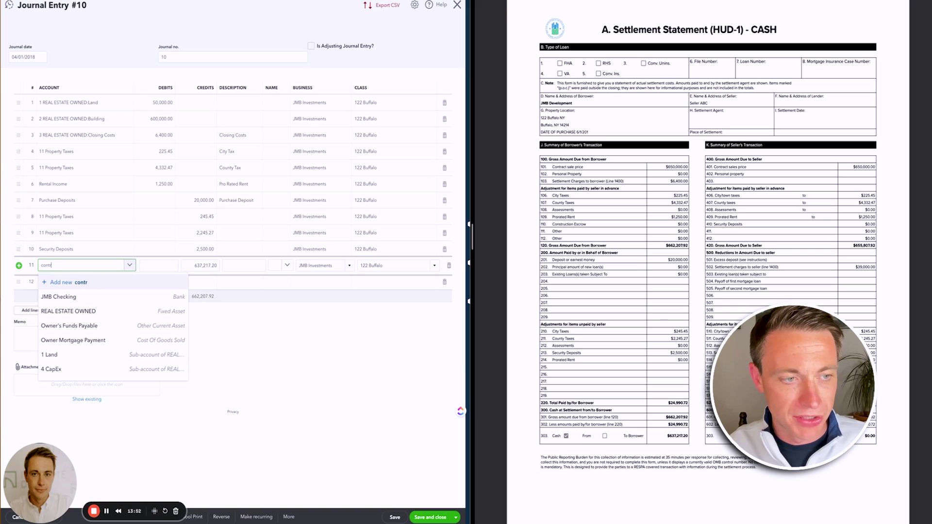
{"action": "left_click", "coordinate": [74, 331]}
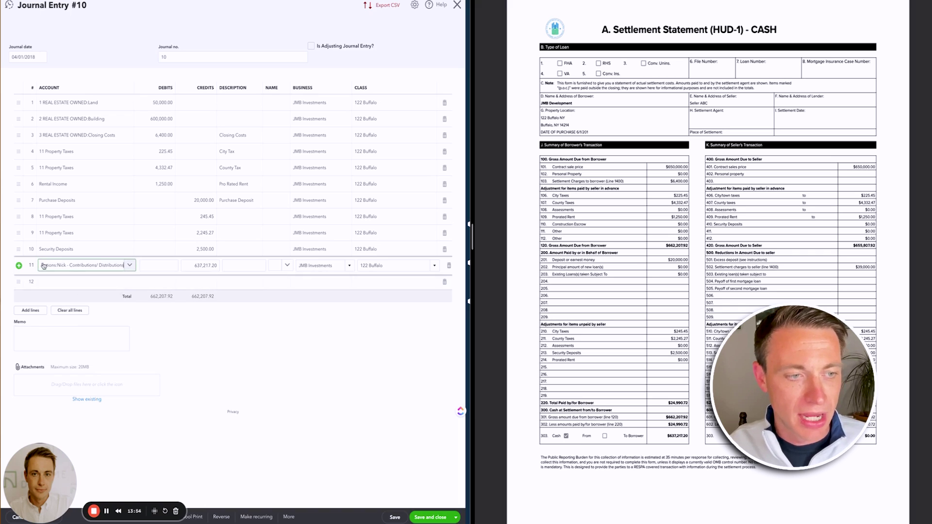
{"action": "key", "text": "ctrl+a"}
{"action": "type", "text": "jmb"}
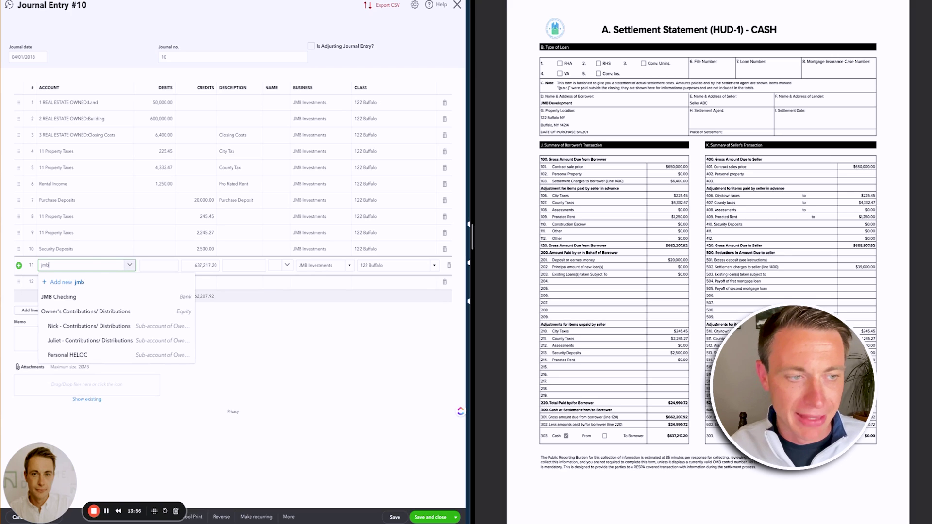
{"action": "left_click", "coordinate": [61, 306]}
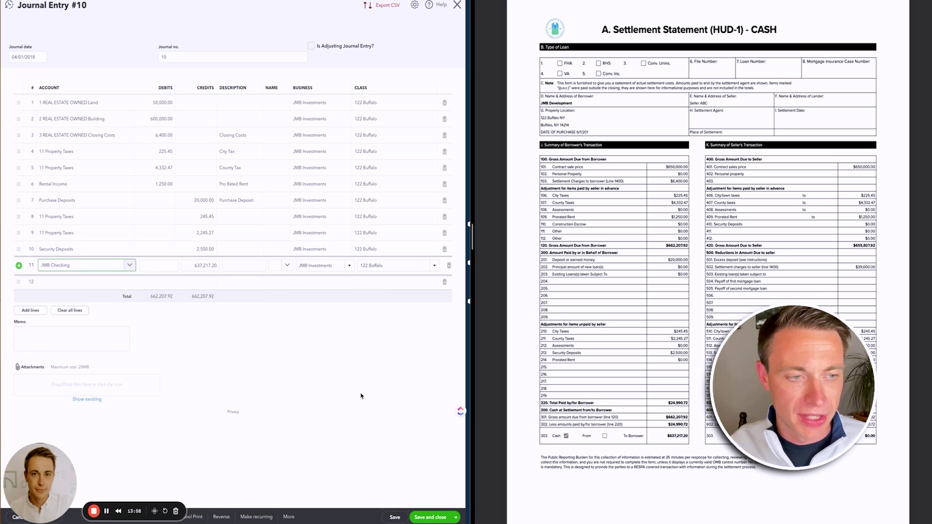
{"action": "left_click", "coordinate": [392, 400]}
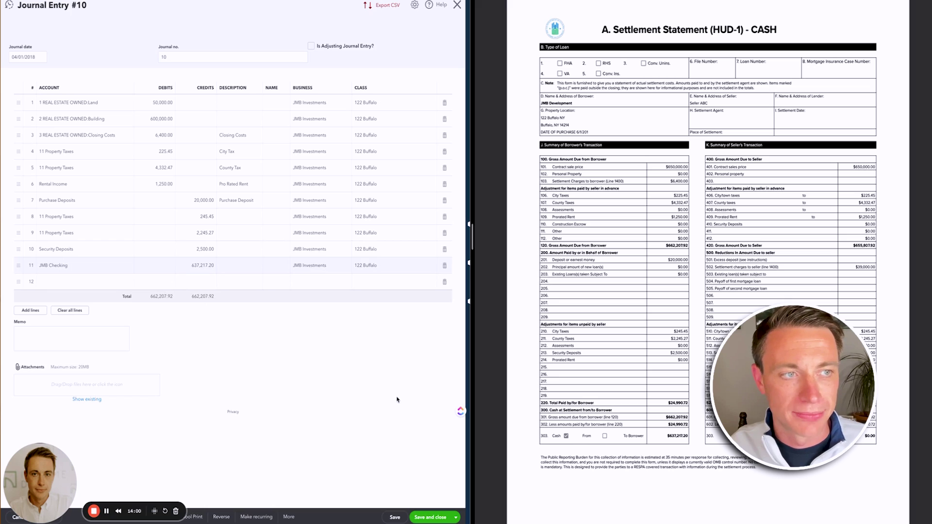
{"action": "left_click", "coordinate": [434, 518]}
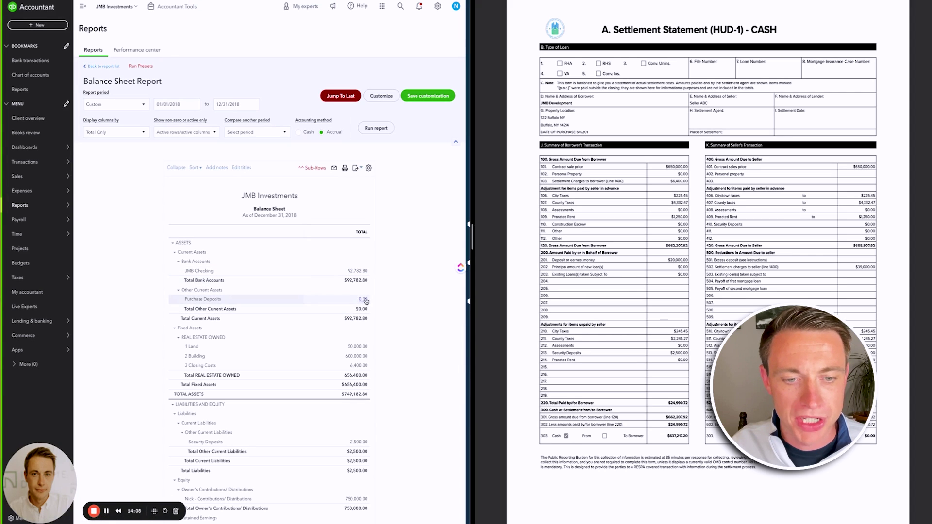
{"action": "scroll", "coordinate": [416, 329], "scroll_direction": "down", "scroll_amount": 1}
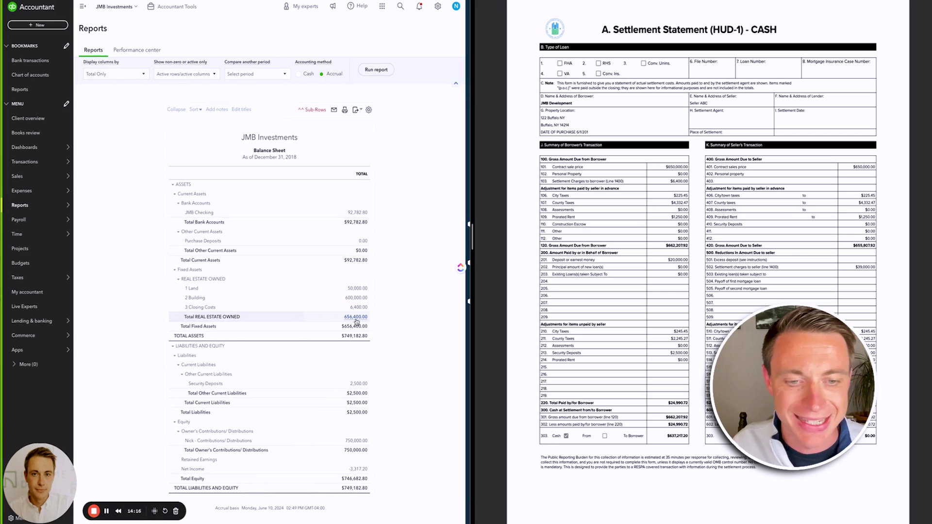
{"action": "scroll", "coordinate": [357, 322], "scroll_direction": "down", "scroll_amount": 2}
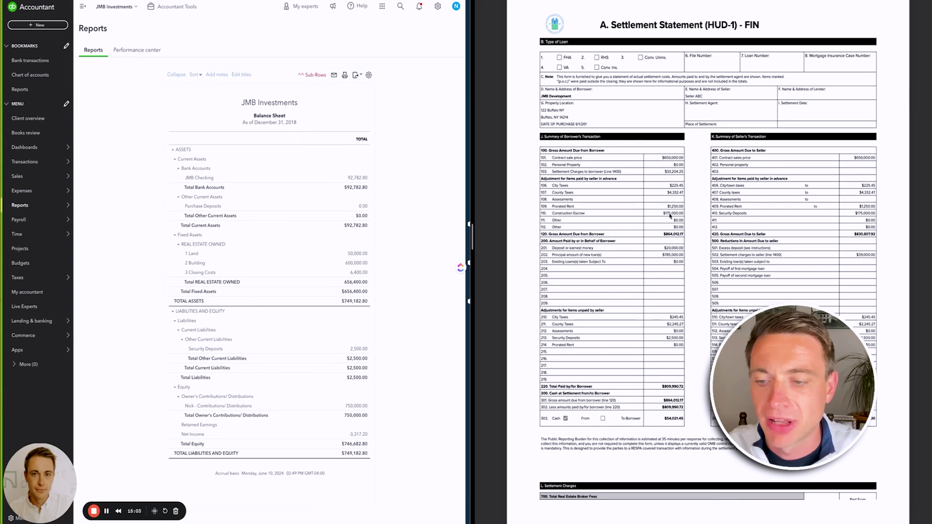
- Drill into the balance sheet's Land amount and reopen Journal Entry #10 from the transaction report
{"action": "scroll", "coordinate": [670, 216], "scroll_direction": "down", "scroll_amount": 5}
{"action": "scroll", "coordinate": [649, 322], "scroll_direction": "down", "scroll_amount": 4}
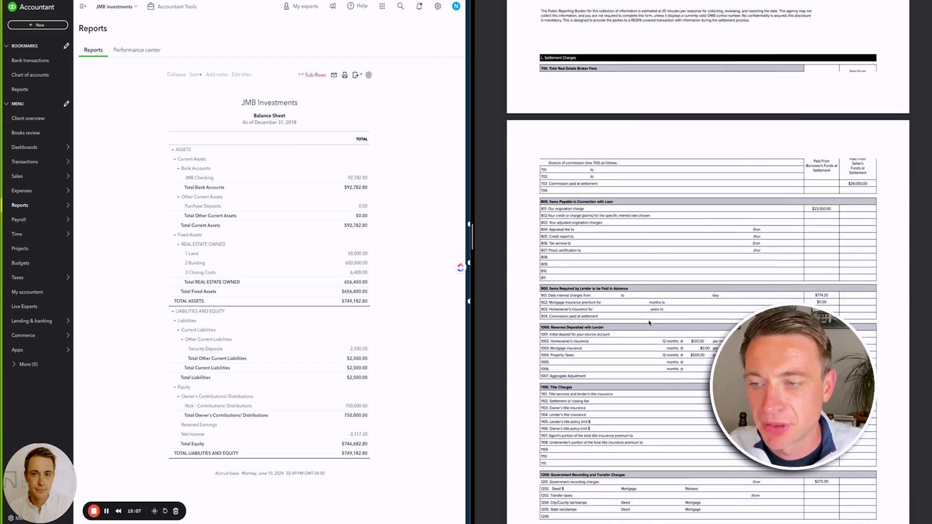
{"action": "scroll", "coordinate": [650, 323], "scroll_direction": "down", "scroll_amount": 1}
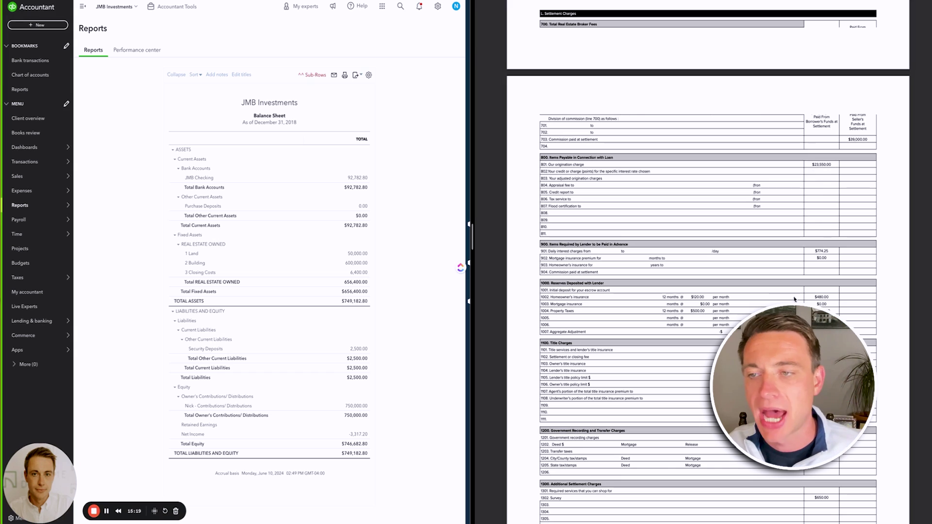
{"action": "scroll", "coordinate": [783, 274], "scroll_direction": "up", "scroll_amount": 10}
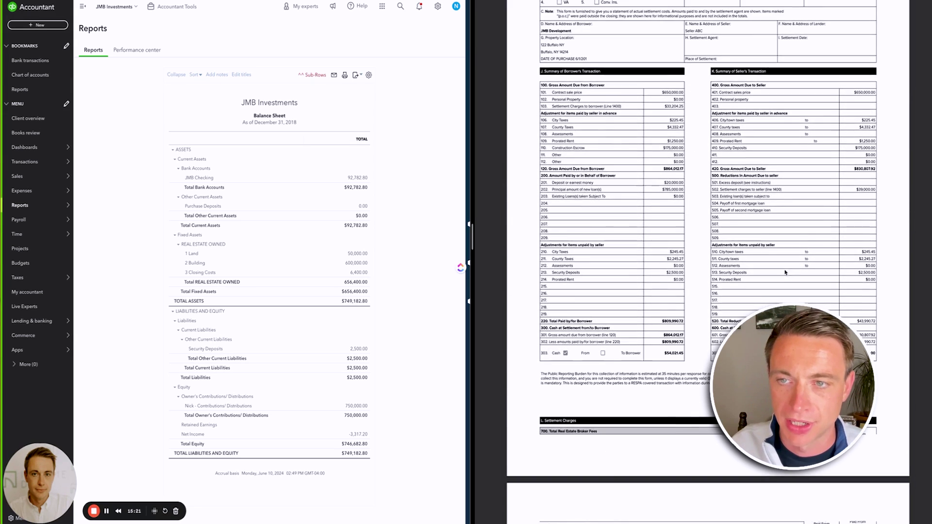
{"action": "left_click", "coordinate": [357, 251]}
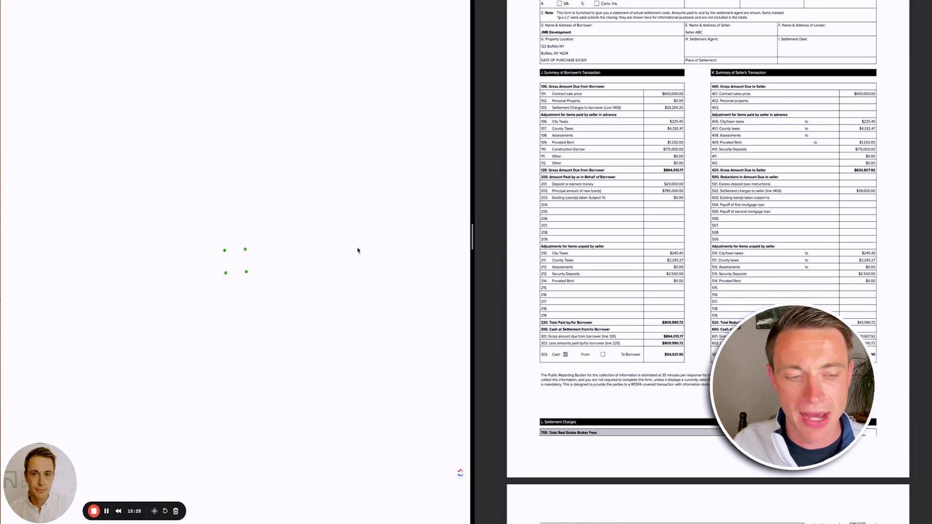
{"action": "scroll", "coordinate": [293, 277], "scroll_direction": "down", "scroll_amount": 1}
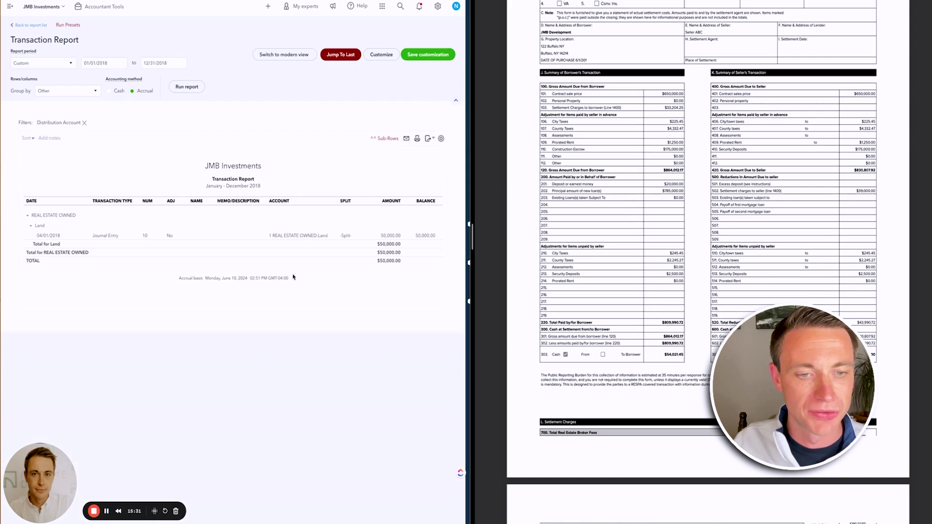
{"action": "left_click", "coordinate": [293, 235]}
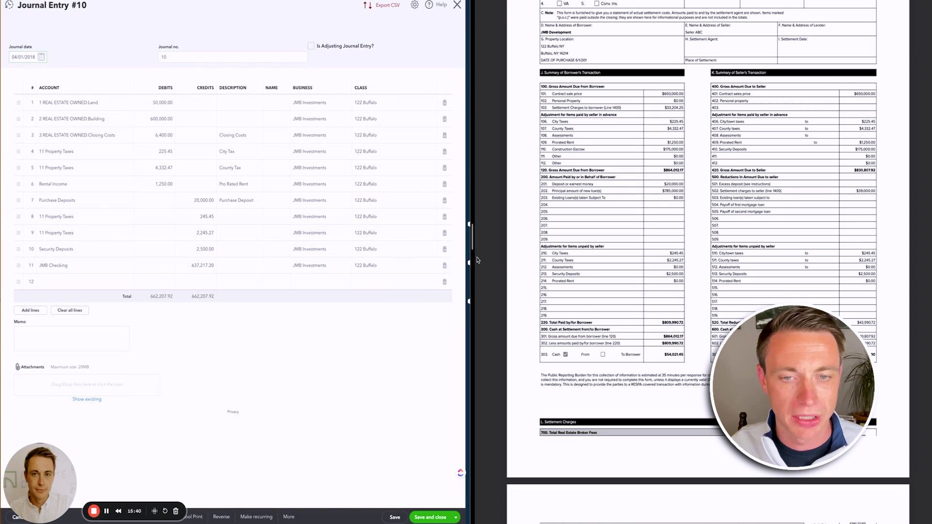
{"action": "left_click", "coordinate": [445, 268]}
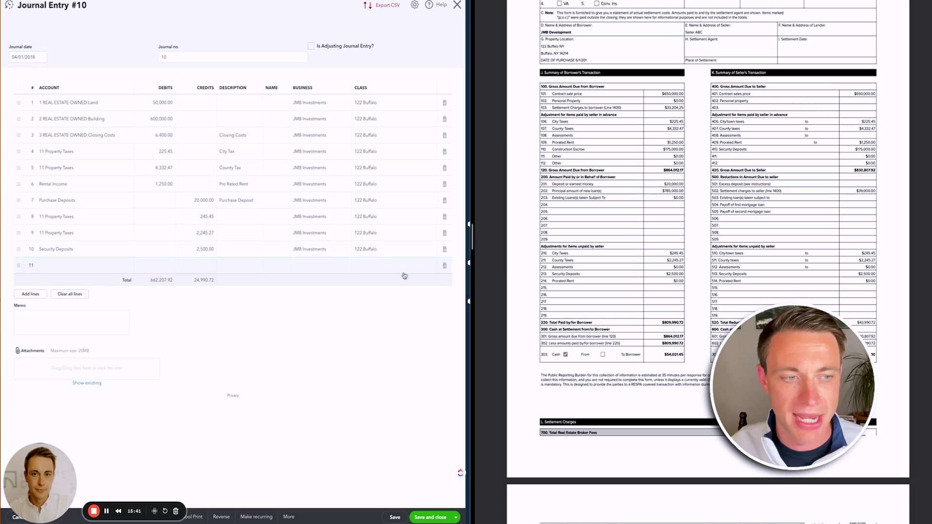
{"action": "left_click", "coordinate": [61, 268]}
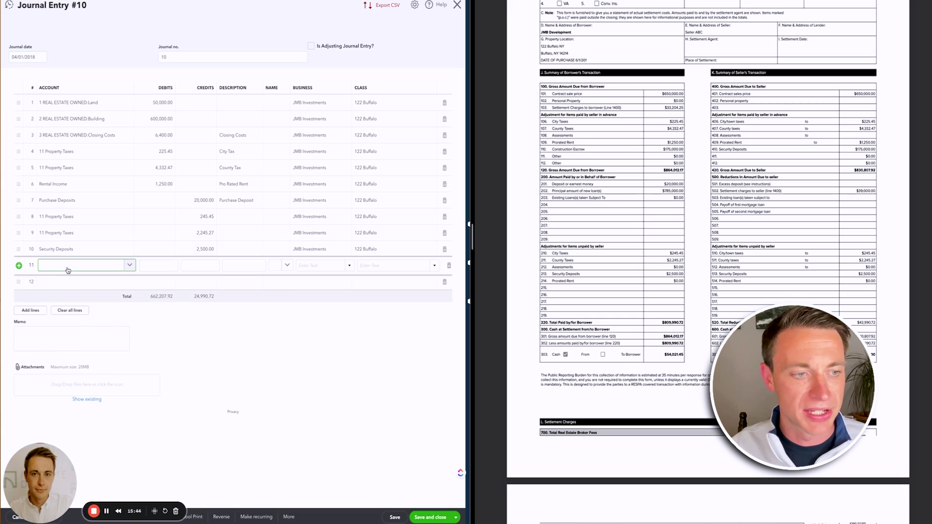
{"action": "type", "text": "hard"}
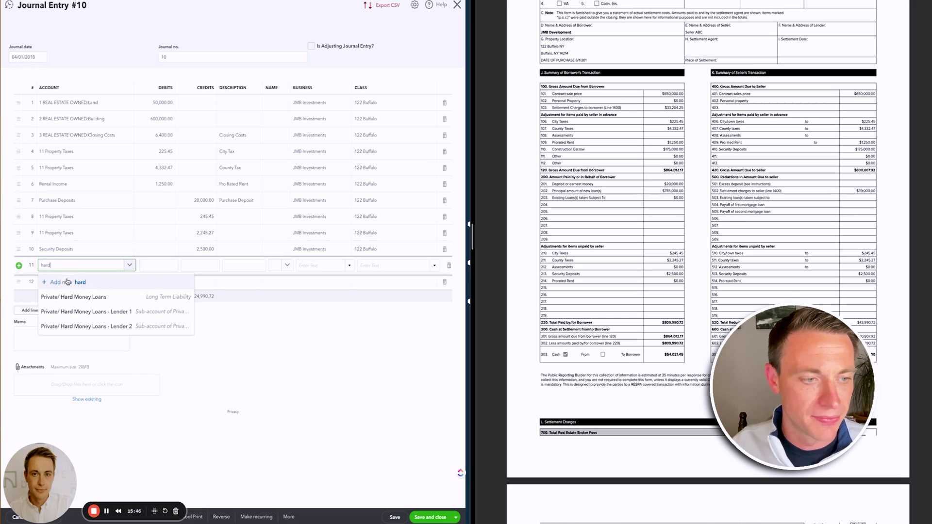
{"action": "left_click", "coordinate": [82, 297]}
{"action": "key", "text": "Tab"}
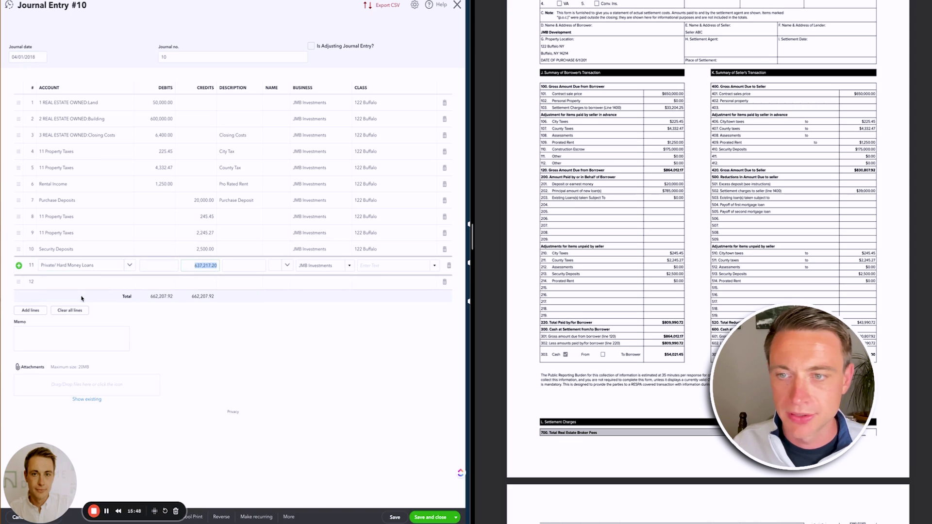
{"action": "type", "text": "785,"}
{"action": "type", "text": "00"}
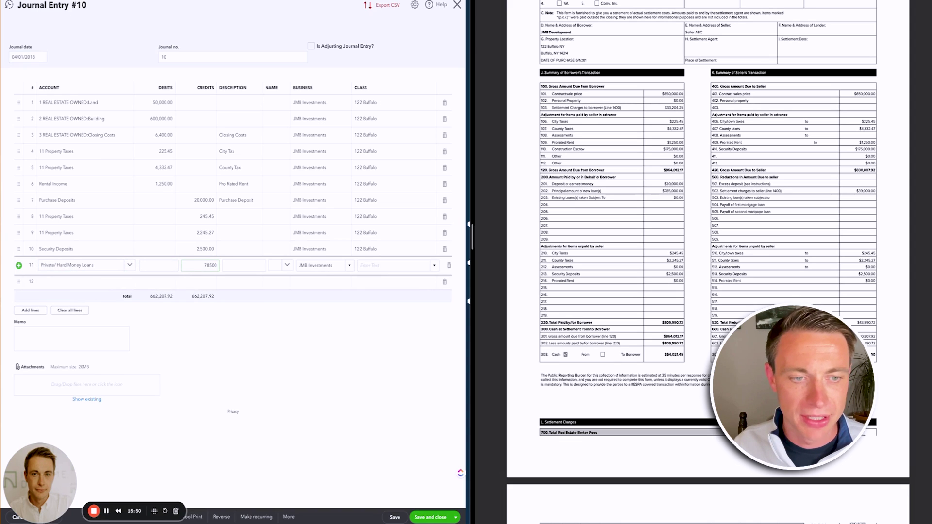
{"action": "type", "text": "0"}
{"action": "left_click", "coordinate": [393, 266]}
{"action": "left_click", "coordinate": [379, 291]}
{"action": "left_click", "coordinate": [358, 361]}
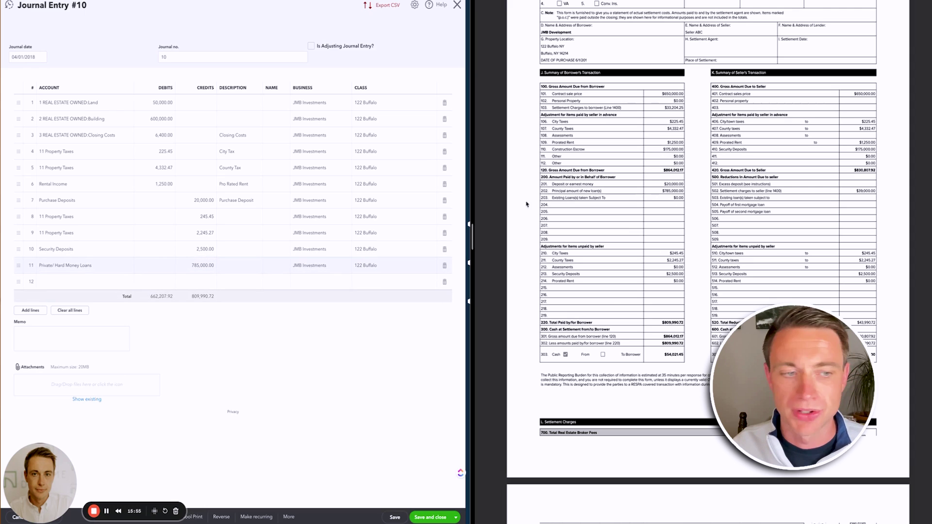
{"action": "left_click", "coordinate": [59, 283]}
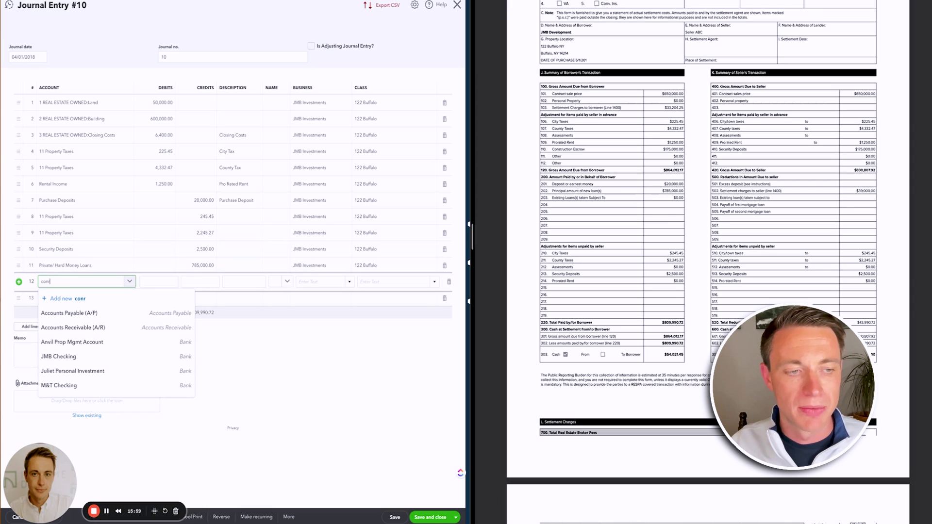
{"action": "type", "text": "conr"}
{"action": "key", "text": "BackSpace"}
{"action": "type", "text": "st"}
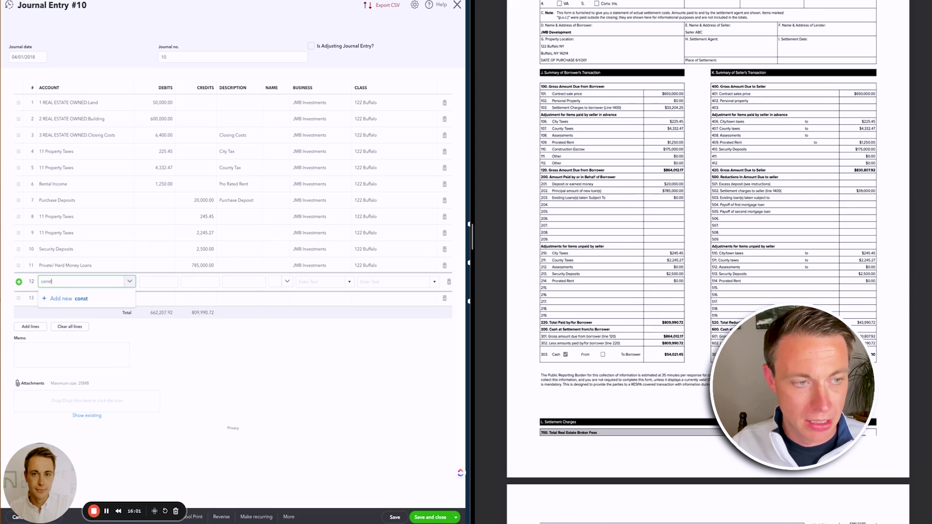
{"action": "left_click", "coordinate": [94, 314]}
{"action": "key", "text": "Tab"}
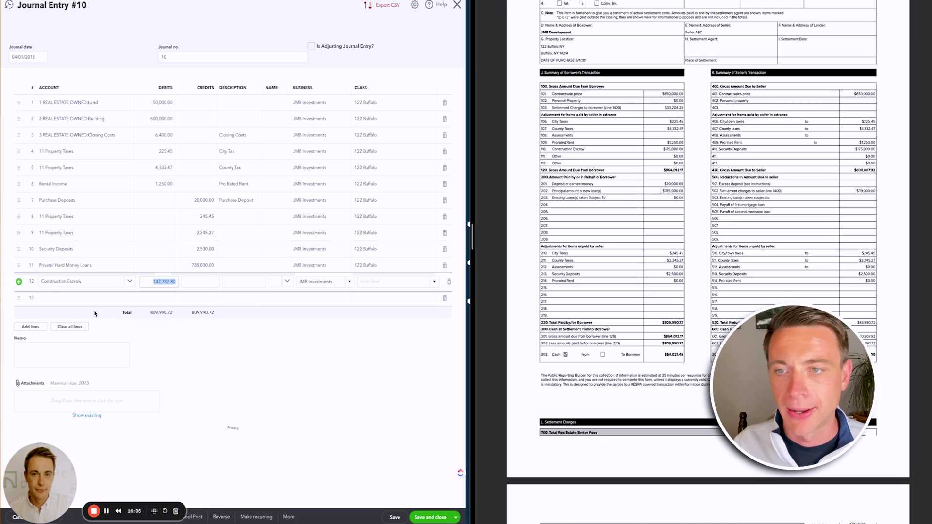
{"action": "type", "text": "175000"}
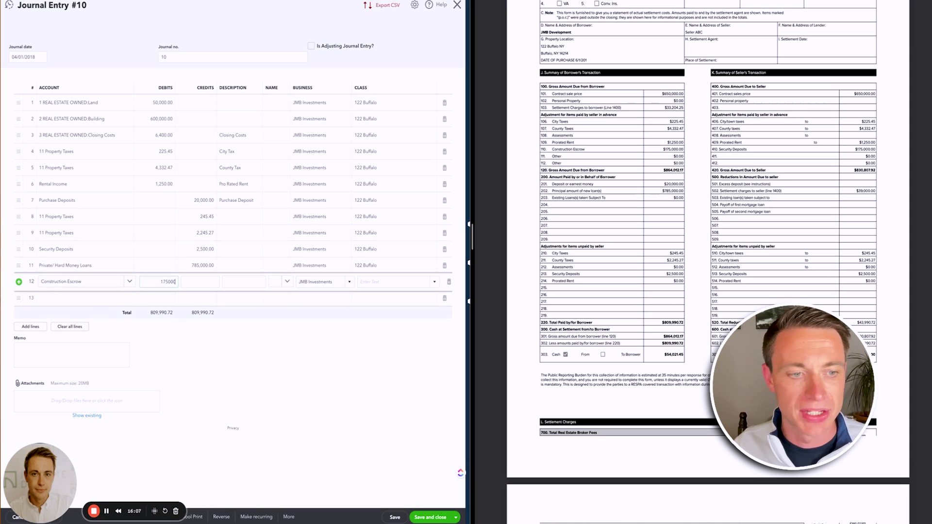
{"action": "left_click", "coordinate": [247, 406]}
{"action": "left_click", "coordinate": [392, 281]}
{"action": "type", "text": "122"}
{"action": "left_click", "coordinate": [373, 311]}
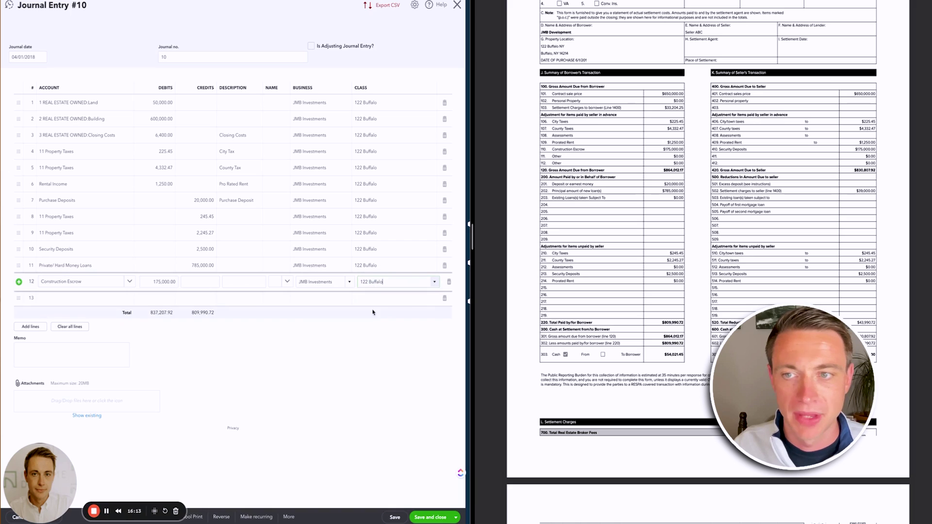
{"action": "double_click", "coordinate": [423, 328]}
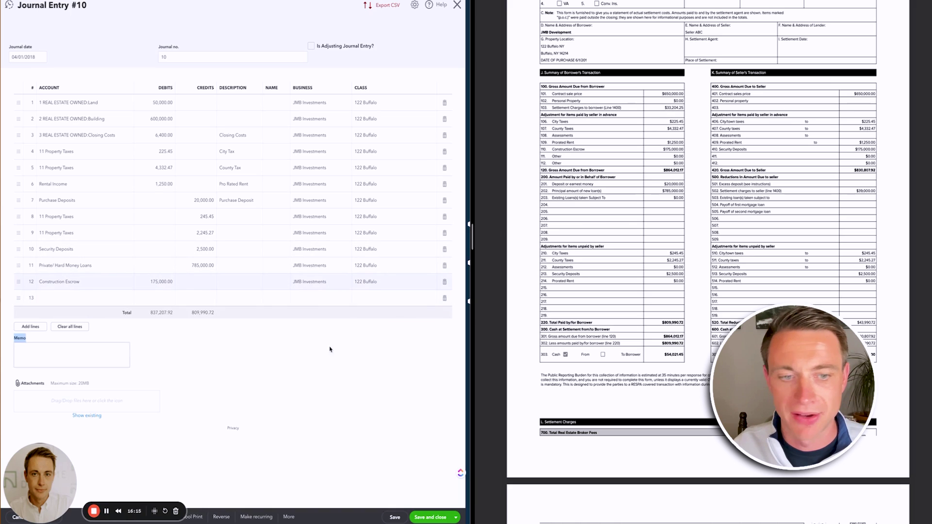
{"action": "left_click", "coordinate": [278, 339]}
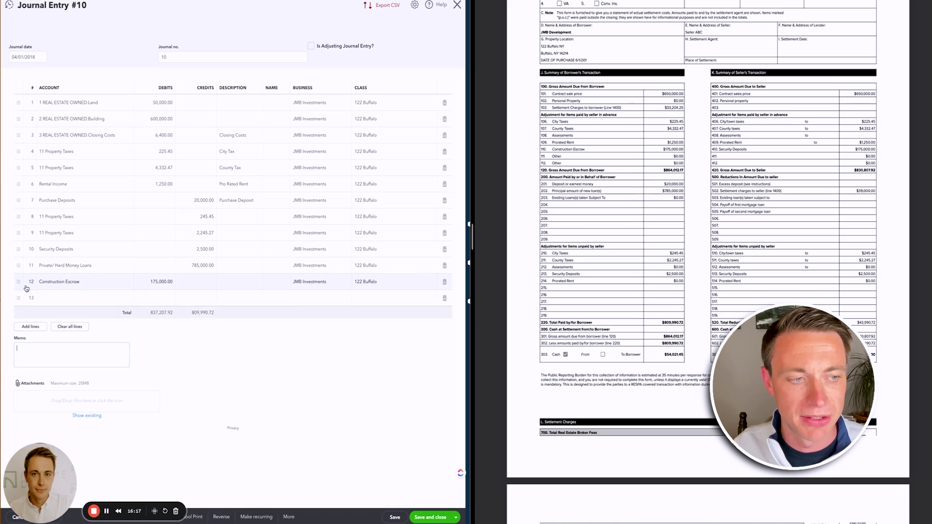
{"action": "left_click_drag", "start_coordinate": [19, 283], "coordinate": [23, 212]}
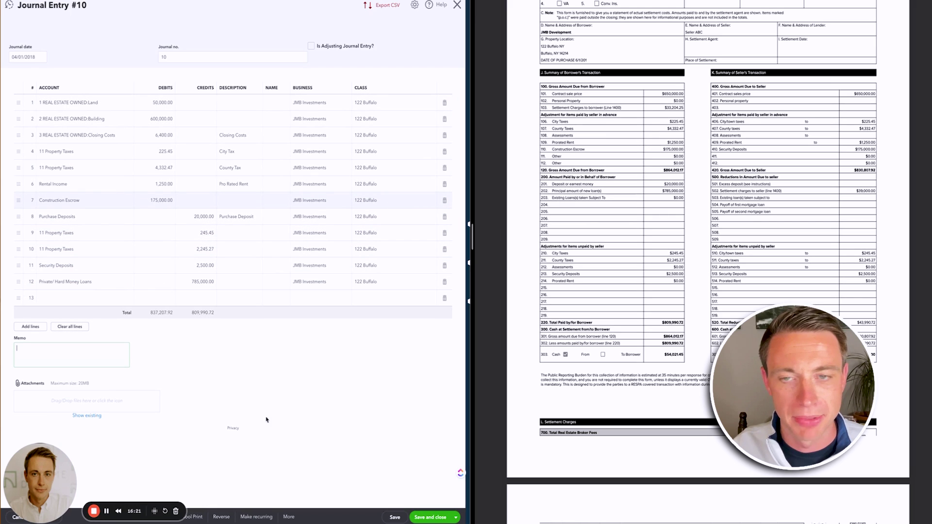
{"action": "scroll", "coordinate": [694, 283], "scroll_direction": "down", "scroll_amount": 6}
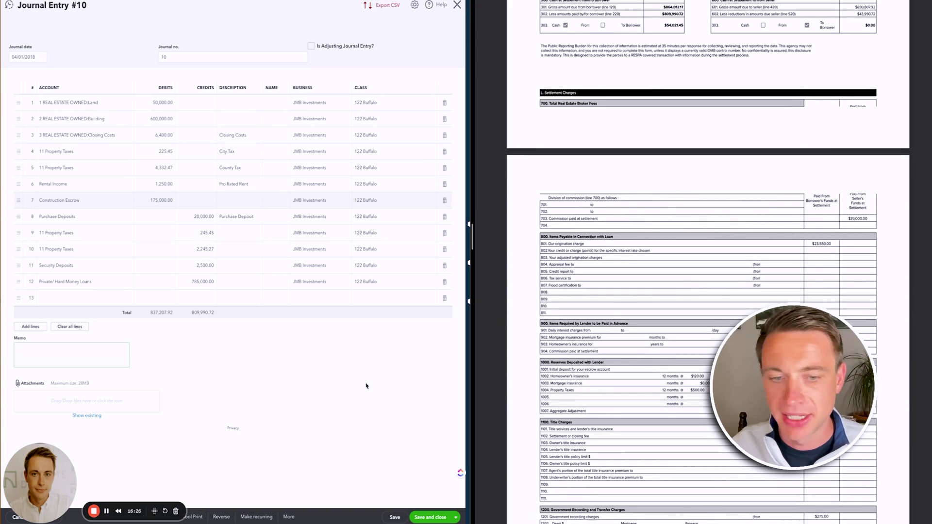
{"action": "left_click", "coordinate": [55, 297]}
{"action": "type", "text": "uint"}
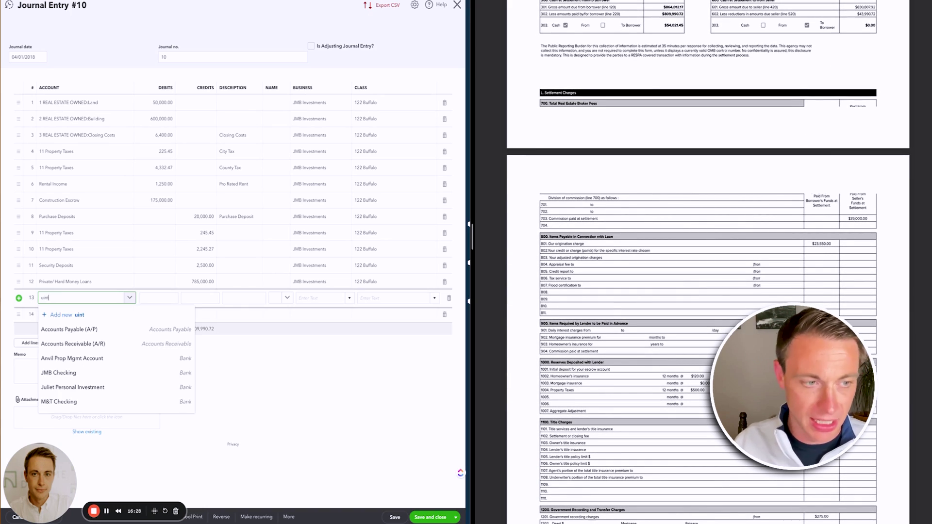
{"action": "key", "text": "BackSpace"}
{"action": "key", "text": "BackSpace"}
{"action": "key", "text": "BackSpace"}
{"action": "key", "text": "BackSpace"}
{"action": "type", "text": "interest"}
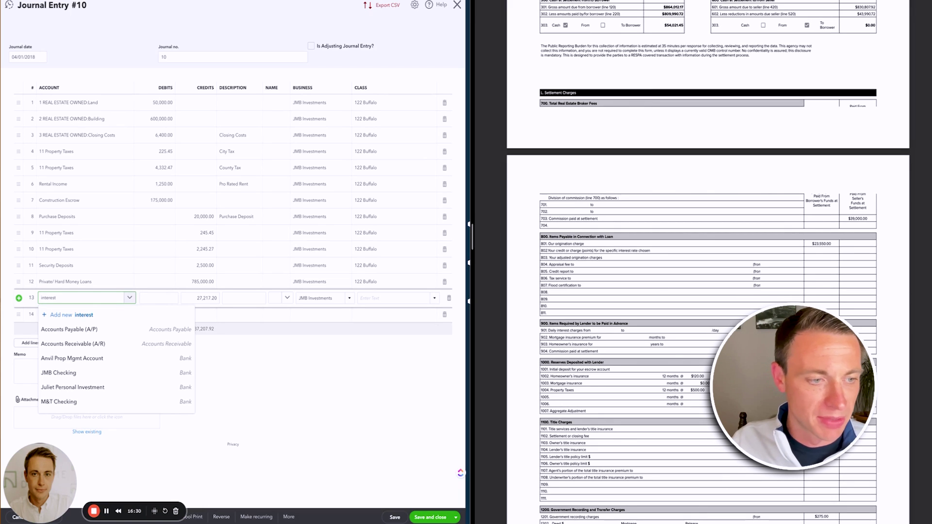
{"action": "left_click", "coordinate": [85, 329]}
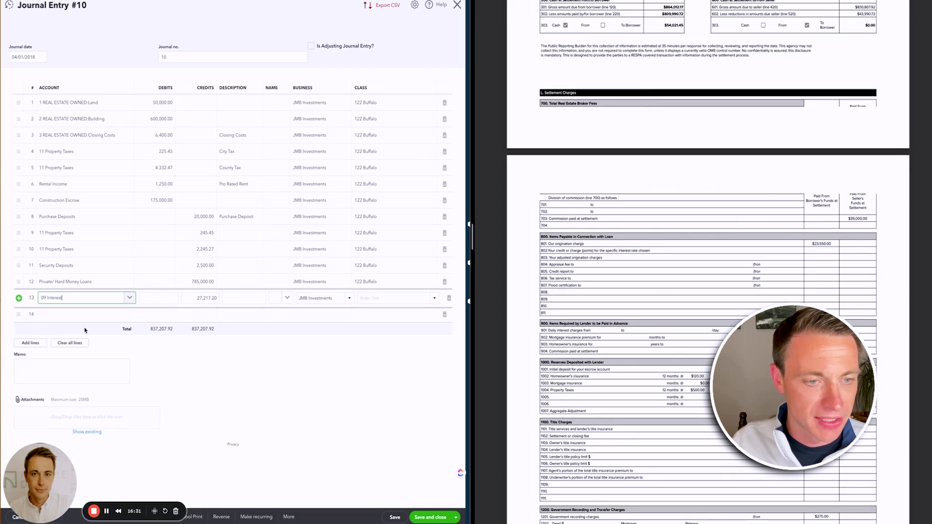
{"action": "left_click", "coordinate": [175, 297]}
{"action": "type", "text": "23,550"}
{"action": "left_click", "coordinate": [223, 297]}
{"action": "type", "text": "Origination Charge"}
{"action": "key", "text": "Tab"}
{"action": "key", "text": "Tab"}
{"action": "key", "text": "Tab"}
{"action": "type", "text": "122"}
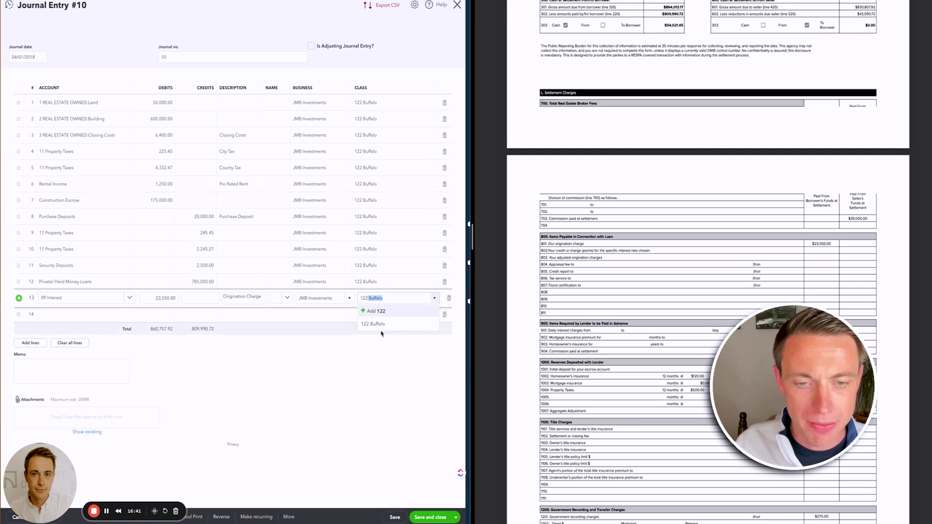
{"action": "left_click", "coordinate": [382, 332]}
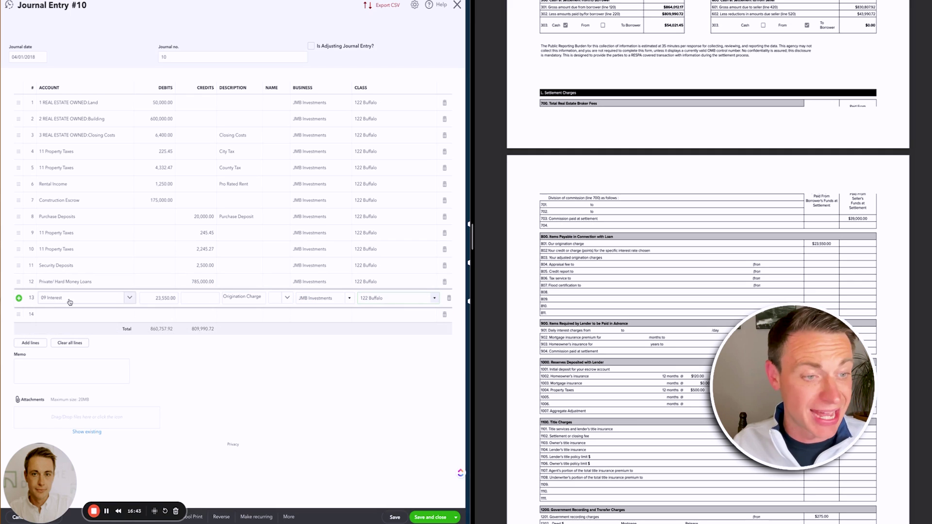
{"action": "left_click", "coordinate": [63, 316]}
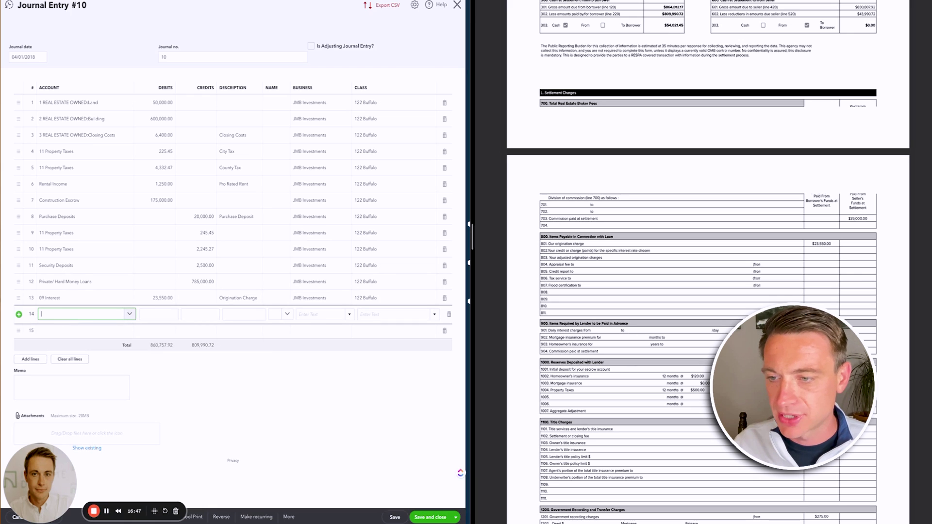
{"action": "type", "text": "interst"}
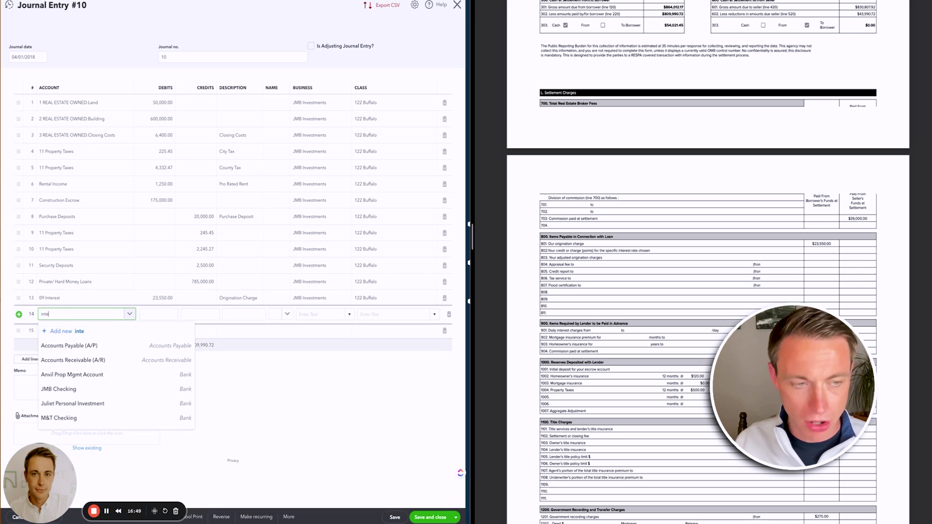
{"action": "key", "text": "BackSpace"}
{"action": "key", "text": "BackSpace"}
{"action": "key", "text": "BackSpace"}
{"action": "key", "text": "BackSpace"}
{"action": "key", "text": "BackSpace"}
{"action": "type", "text": "terest"}
{"action": "left_click", "coordinate": [67, 329]}
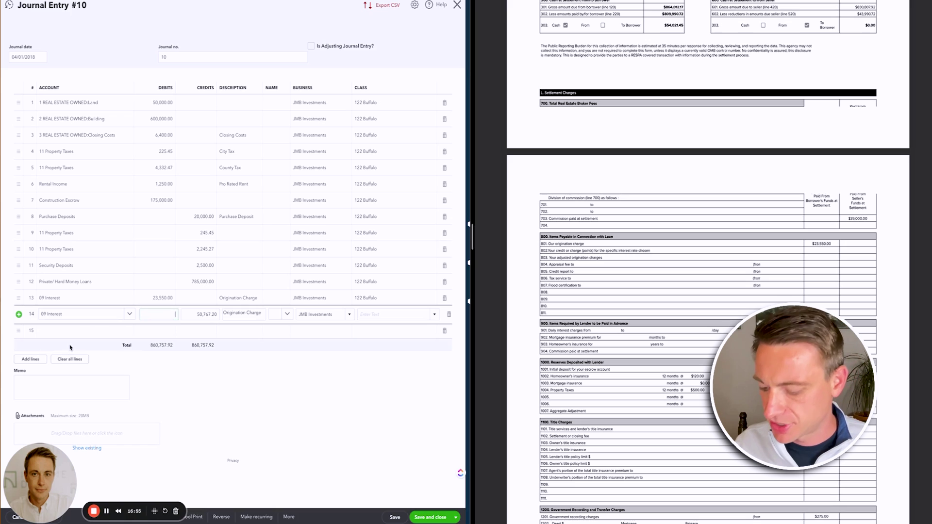
{"action": "type", "text": "5"}
{"action": "key", "text": "Tab"}
{"action": "key", "text": "Tab"}
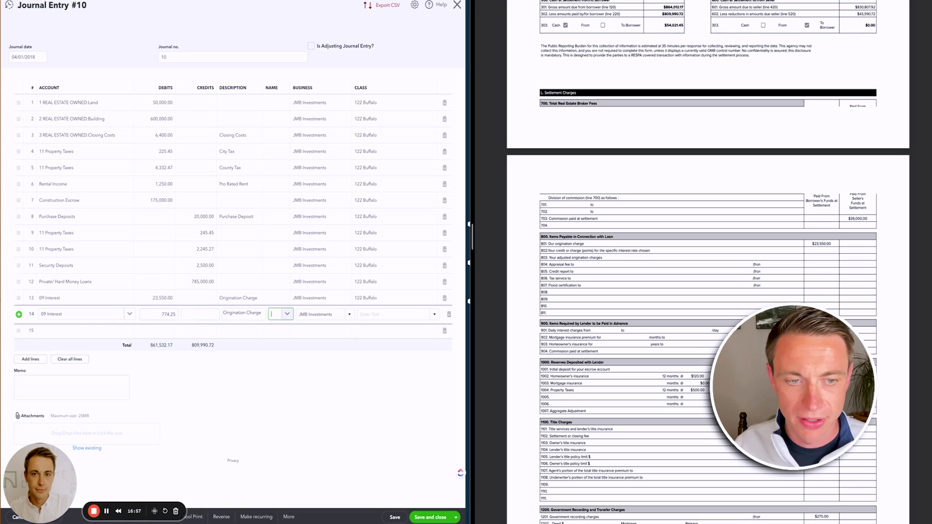
{"action": "type", "text": "Daily"}
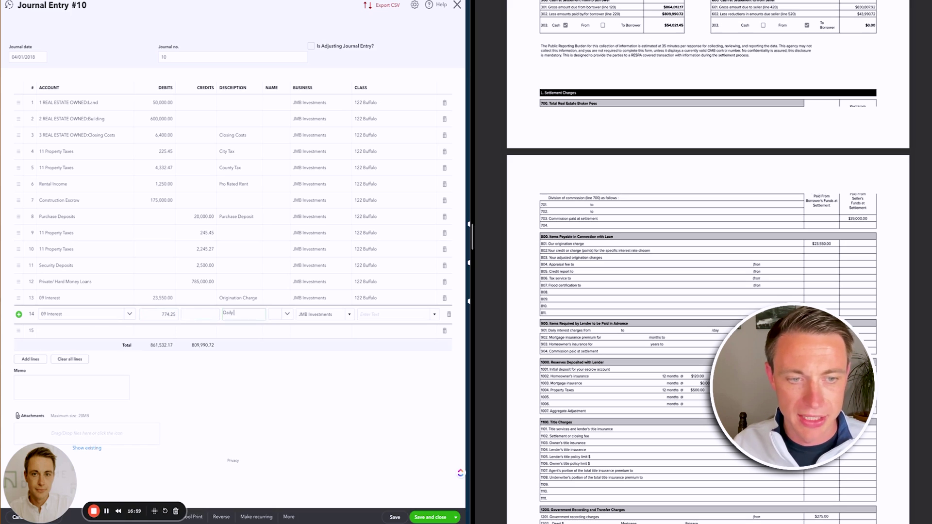
{"action": "type", "text": " interest"}
{"action": "key", "text": "Tab"}
{"action": "key", "text": "Tab"}
{"action": "key", "text": "Tab"}
{"action": "type", "text": "122"}
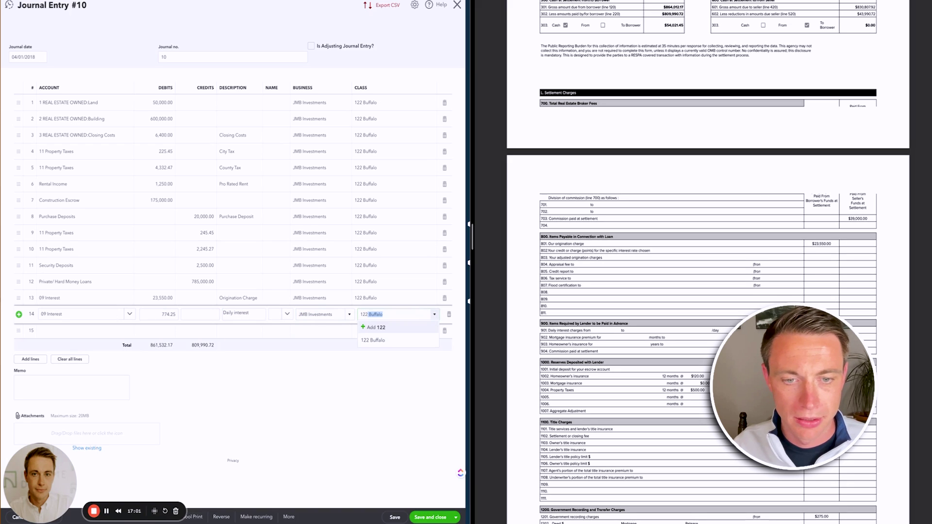
{"action": "left_click", "coordinate": [97, 336]}
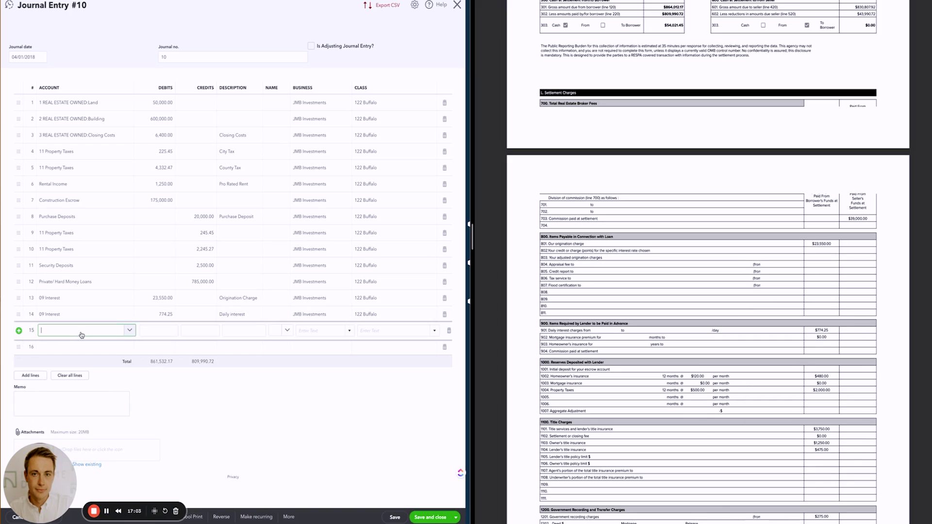
{"action": "scroll", "coordinate": [825, 268], "scroll_direction": "down", "scroll_amount": 2}
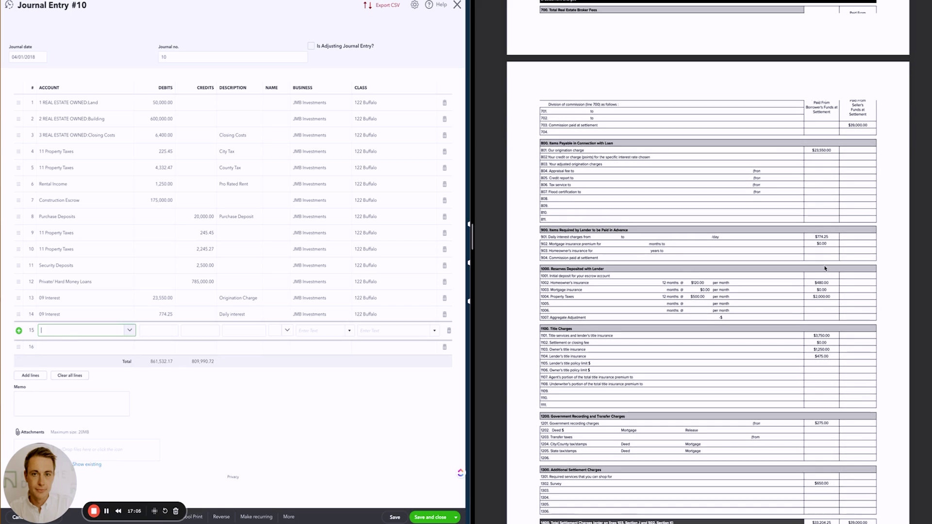
{"action": "scroll", "coordinate": [822, 287], "scroll_direction": "up", "scroll_amount": 1}
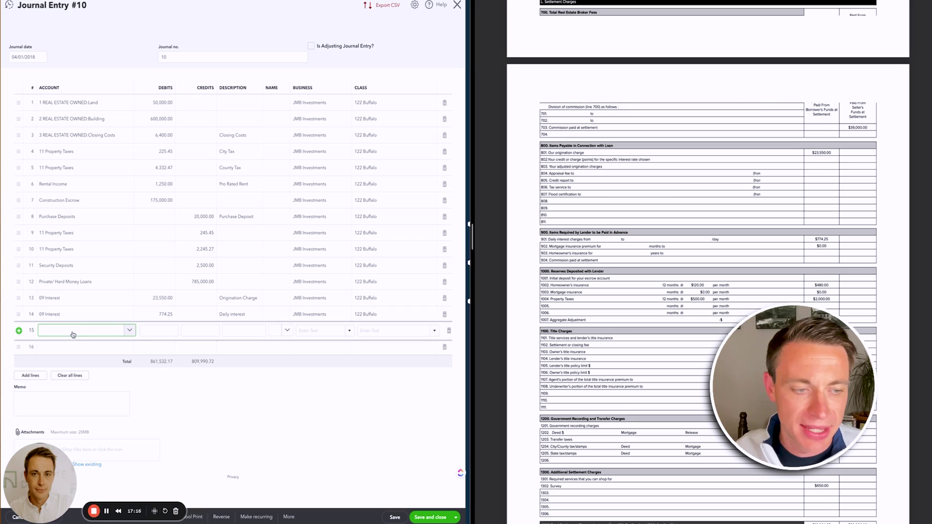
{"action": "type", "text": "tax"}
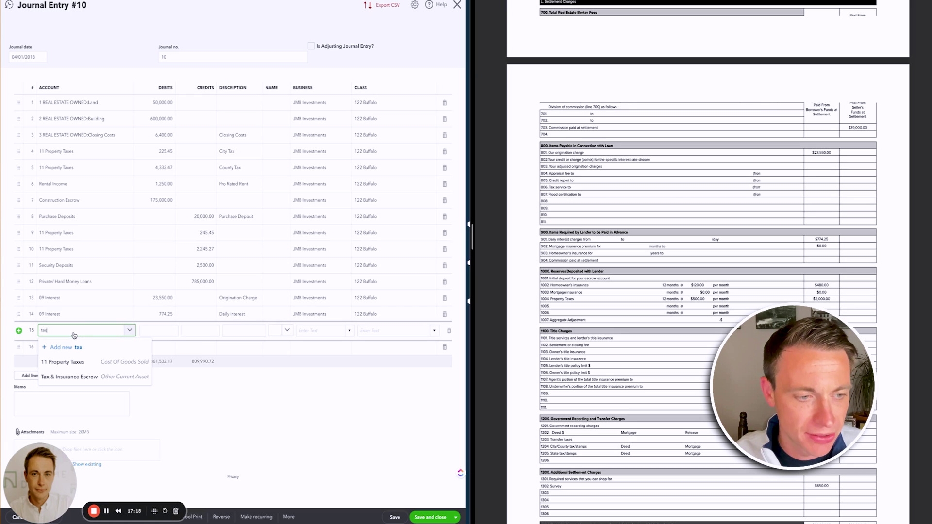
{"action": "left_click", "coordinate": [78, 379]}
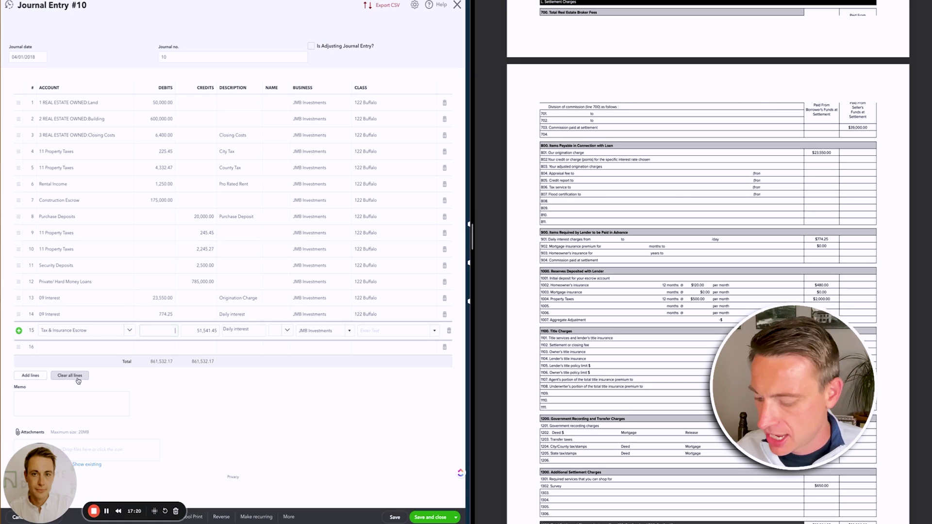
{"action": "type", "text": "480"}
{"action": "key", "text": "Tab"}
{"action": "key", "text": "Tab"}
{"action": "key", "text": "Tab"}
{"action": "key", "text": "Tab"}
{"action": "key", "text": "Tab"}
{"action": "type", "text": "122"}
{"action": "left_click", "coordinate": [399, 358]}
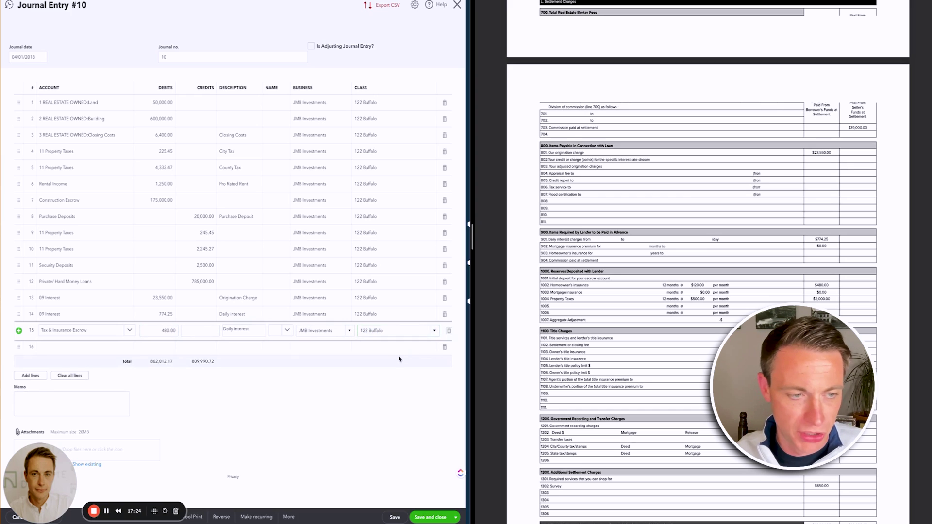
{"action": "key", "text": "Tab"}
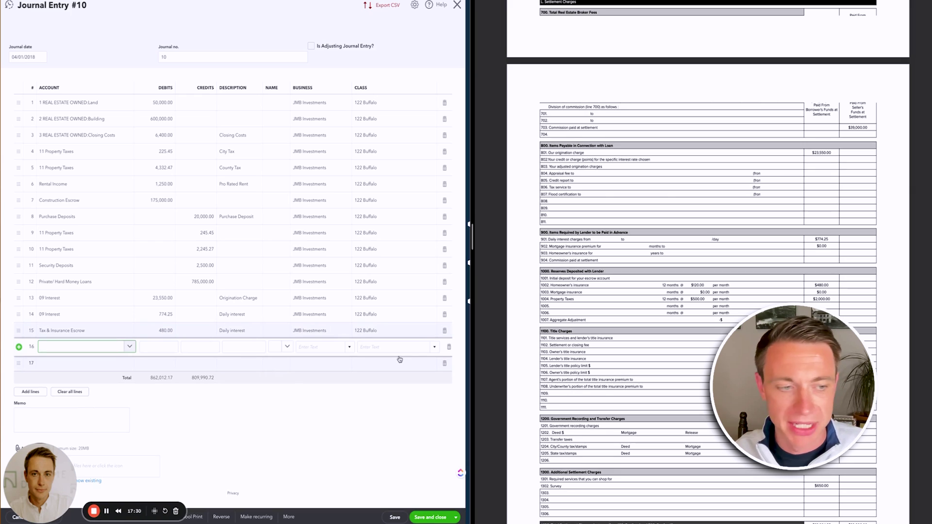
{"action": "type", "text": "poepty"}
{"action": "type", "text": "property"}
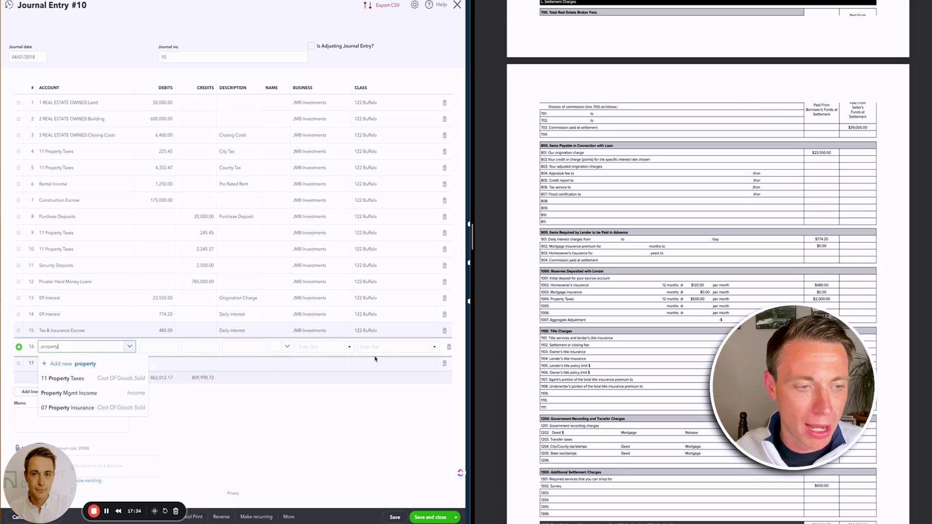
{"action": "key", "text": "BackSpace"}
{"action": "key", "text": "BackSpace"}
{"action": "key", "text": "BackSpace"}
{"action": "key", "text": "BackSpace"}
{"action": "key", "text": "BackSpace"}
{"action": "key", "text": "BackSpace"}
{"action": "key", "text": "BackSpace"}
{"action": "key", "text": "BackSpace"}
{"action": "type", "text": "tax"}
{"action": "left_click", "coordinate": [100, 394]}
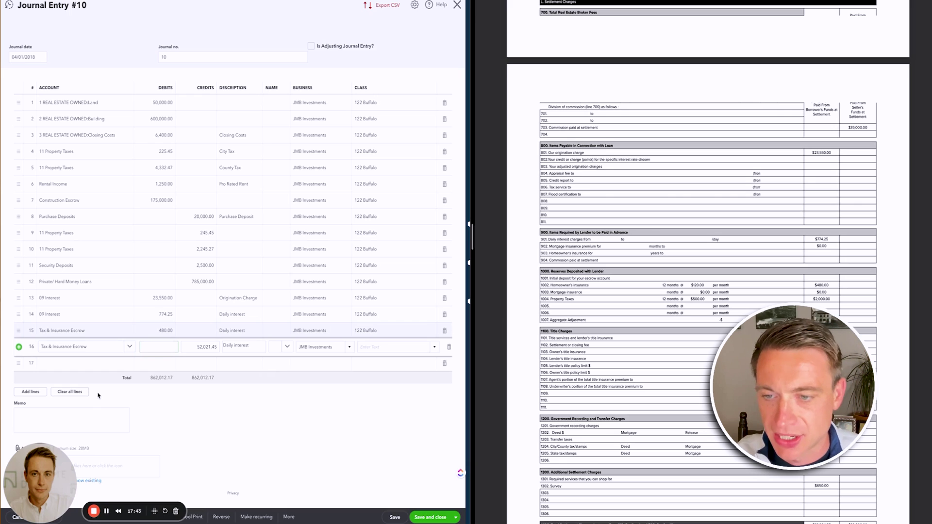
{"action": "key", "text": "Tab"}
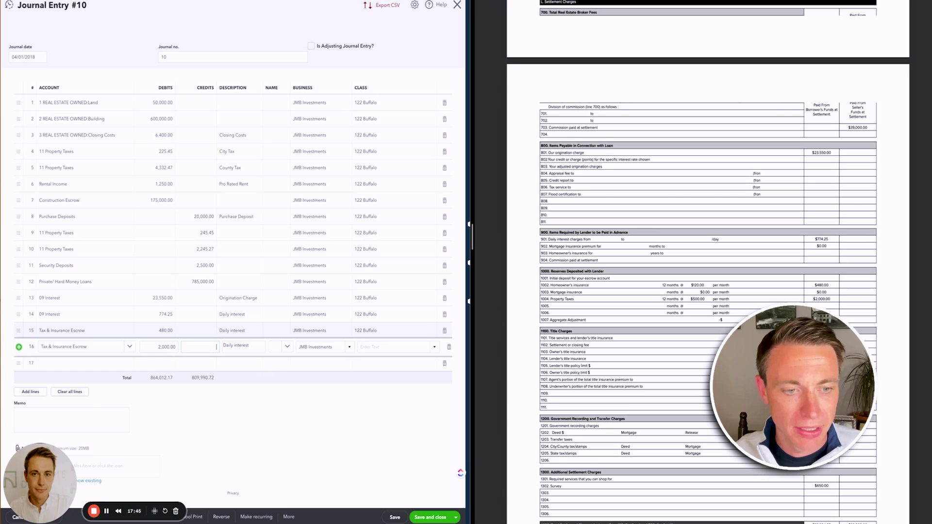
{"action": "key", "text": "Tab"}
{"action": "key", "text": "Tab"}
{"action": "key", "text": "Tab"}
{"action": "key", "text": "Tab"}
{"action": "type", "text": "12"}
{"action": "key", "text": "Tab"}
- Move the Origination Charge, Daily interest and 480.00 escrow lines up to rows 8–10
{"action": "left_click_drag", "start_coordinate": [21, 299], "coordinate": [21, 219]}
{"action": "left_click_drag", "start_coordinate": [15, 318], "coordinate": [21, 233]}
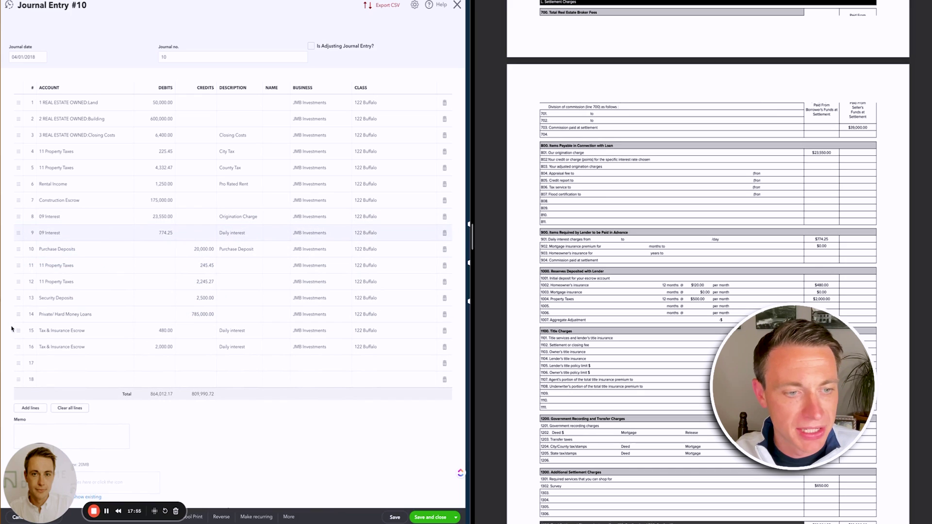
{"action": "left_click_drag", "start_coordinate": [18, 331], "coordinate": [30, 247]}
{"action": "left_click_drag", "start_coordinate": [18, 348], "coordinate": [30, 266]}
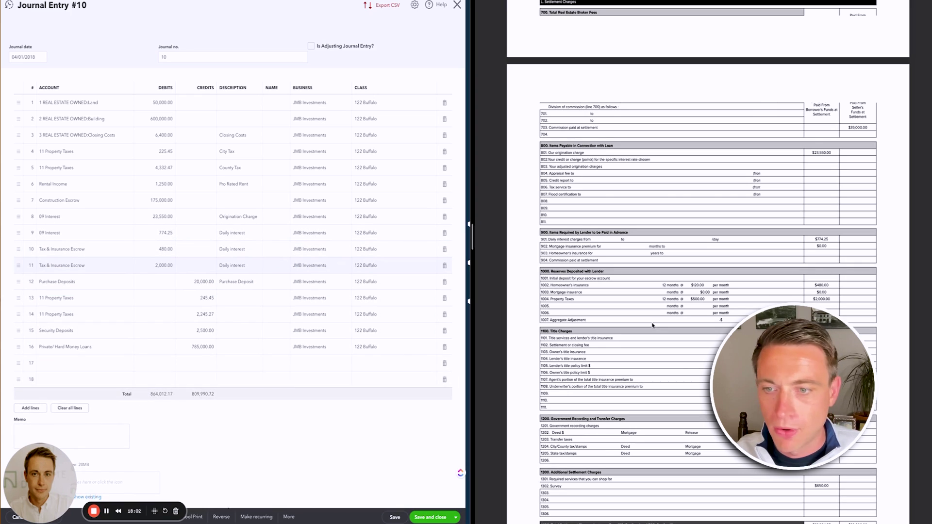
{"action": "scroll", "coordinate": [743, 266], "scroll_direction": "up", "scroll_amount": 10}
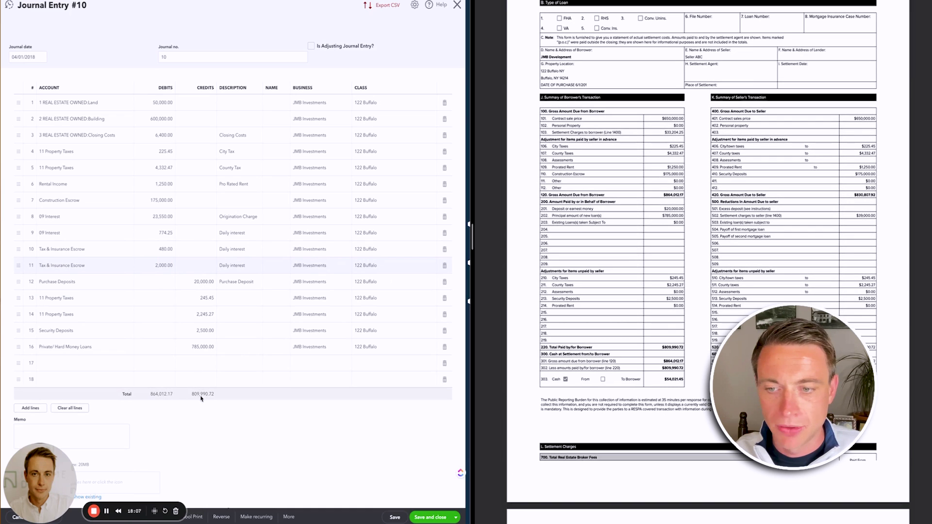
{"action": "left_click", "coordinate": [84, 367]}
{"action": "type", "text": "jmb"}
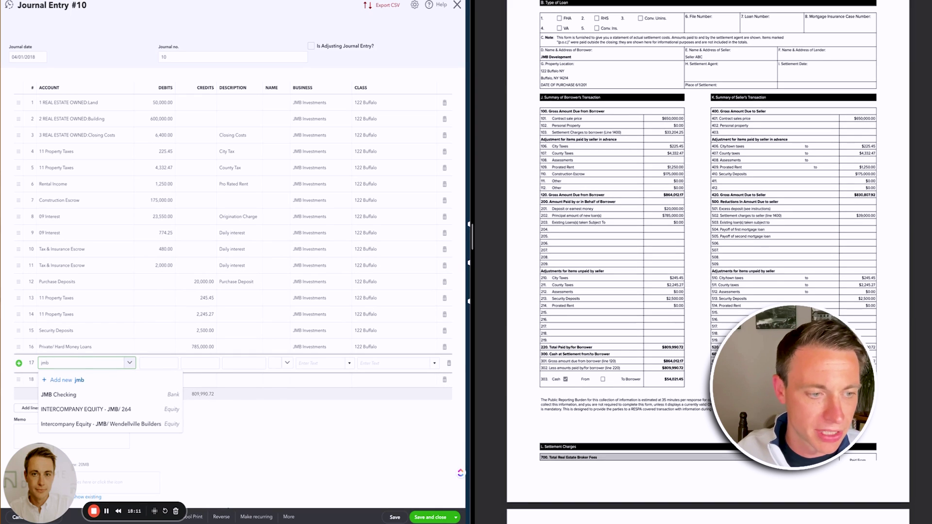
{"action": "left_click", "coordinate": [75, 399]}
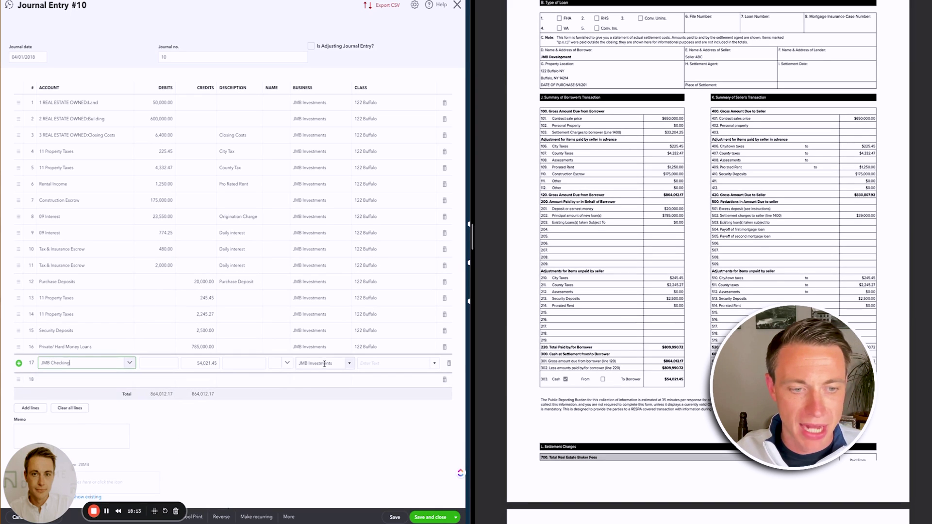
{"action": "left_click", "coordinate": [400, 364]}
{"action": "type", "text": "122"}
{"action": "left_click", "coordinate": [388, 391]}
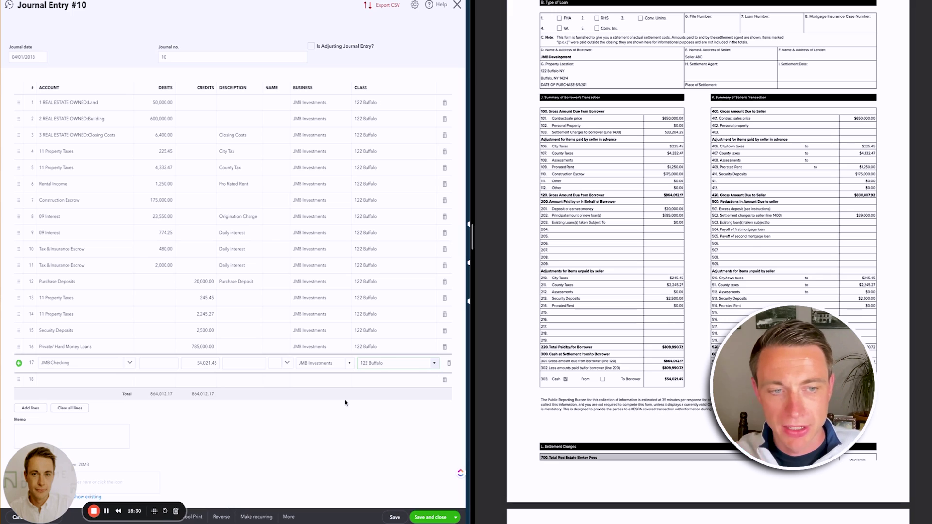
{"action": "left_click", "coordinate": [431, 519]}
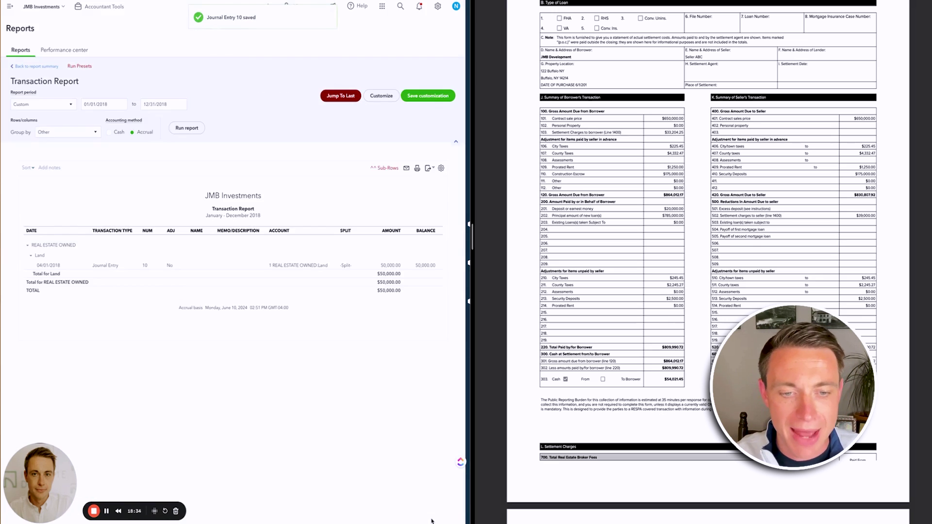
- Open the Balance Sheet - 2018 (REV) report and drill into its Net Income amount
{"action": "left_click", "coordinate": [43, 66]}
{"action": "left_click", "coordinate": [36, 243]}
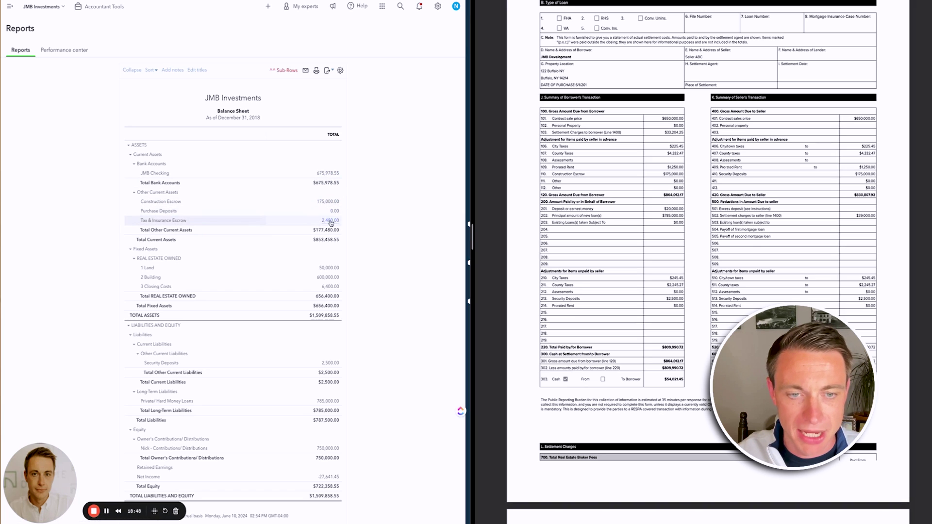
{"action": "scroll", "coordinate": [331, 225], "scroll_direction": "down", "scroll_amount": 1}
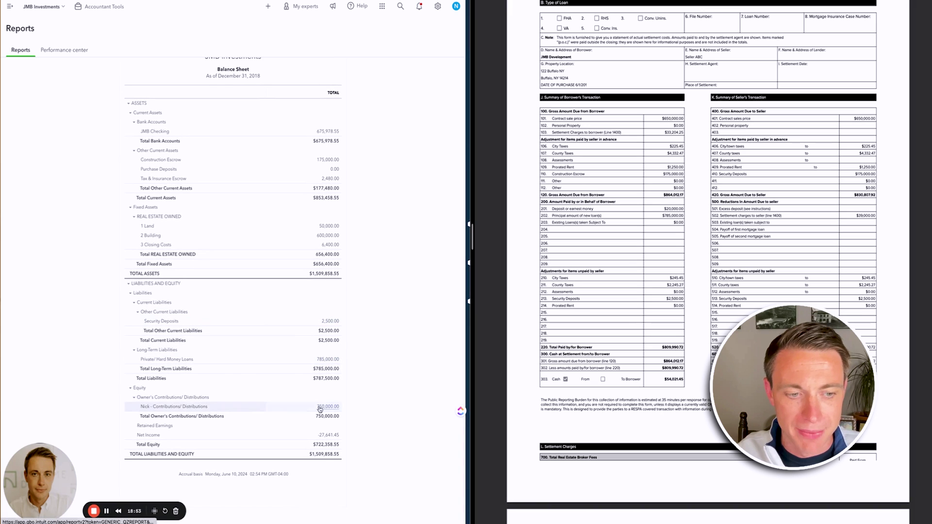
{"action": "left_click", "coordinate": [331, 438]}
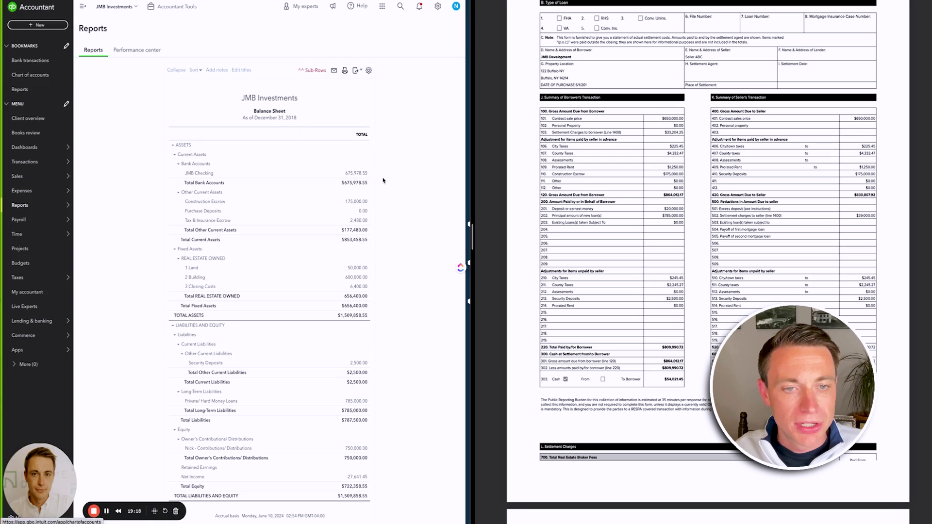
- Match bank check 995395 for $54,021.45 to Journal Entry 10, using a 12/31/2018 end date
{"action": "left_click", "coordinate": [24, 64]}
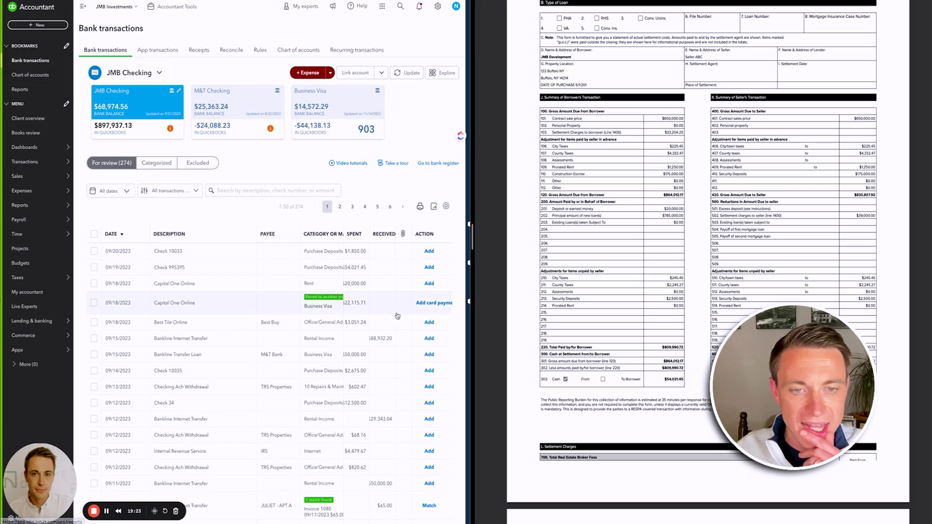
{"action": "left_click", "coordinate": [347, 270]}
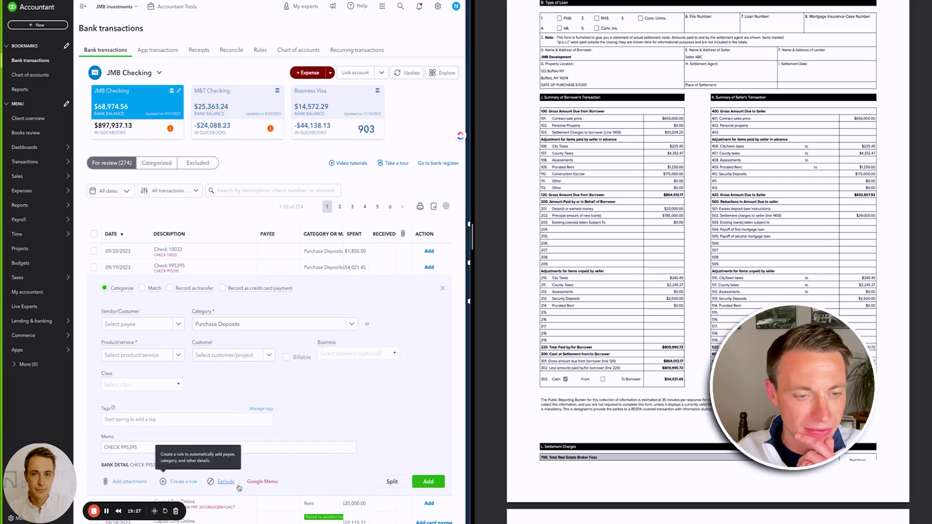
{"action": "scroll", "coordinate": [144, 291], "scroll_direction": "down", "scroll_amount": 1}
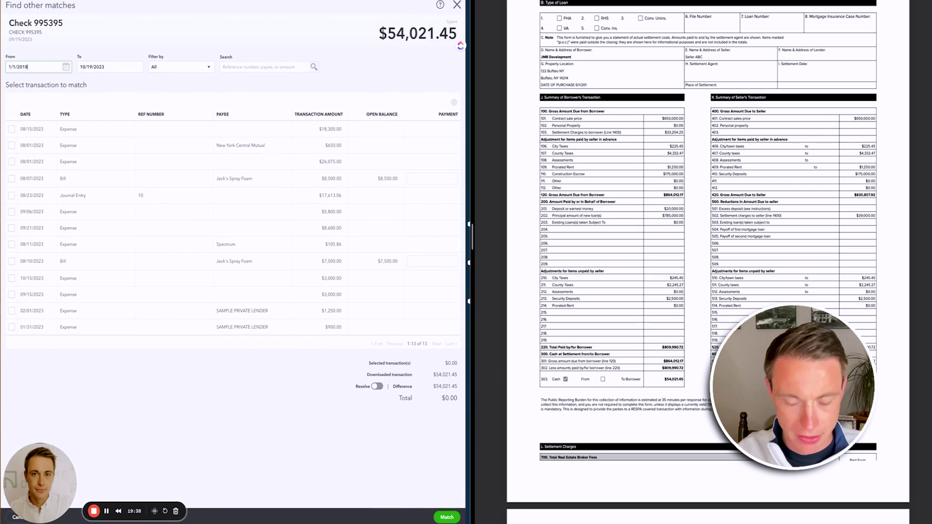
{"action": "type", "text": "1"}
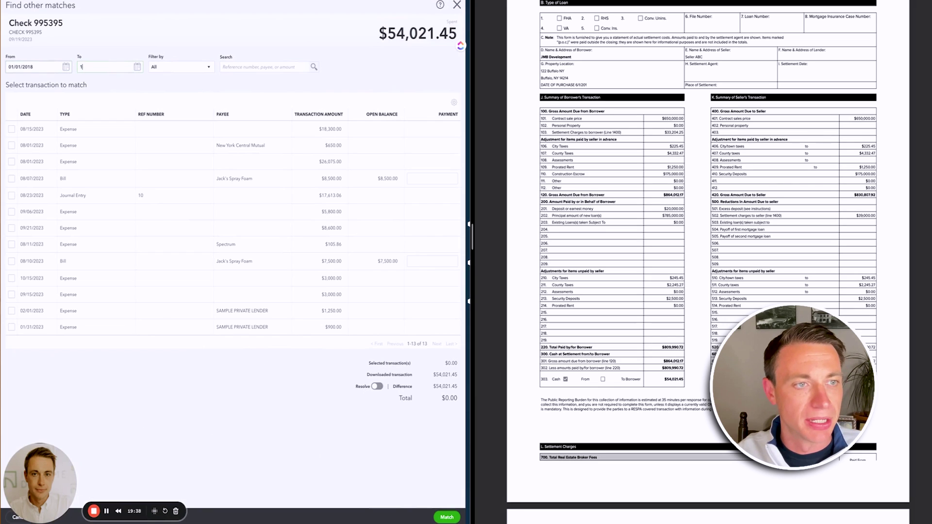
{"action": "type", "text": "2/31"}
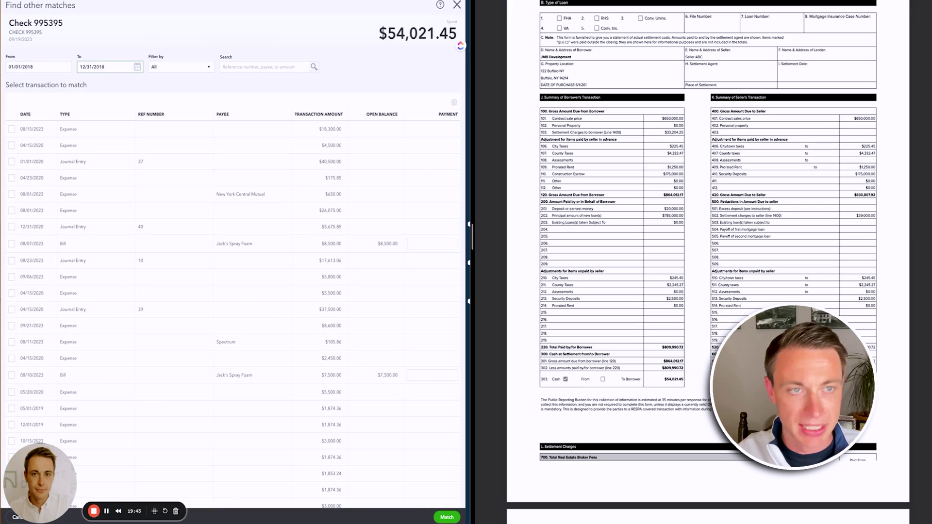
{"action": "type", "text": "/2018"}
{"action": "key", "text": "Return"}
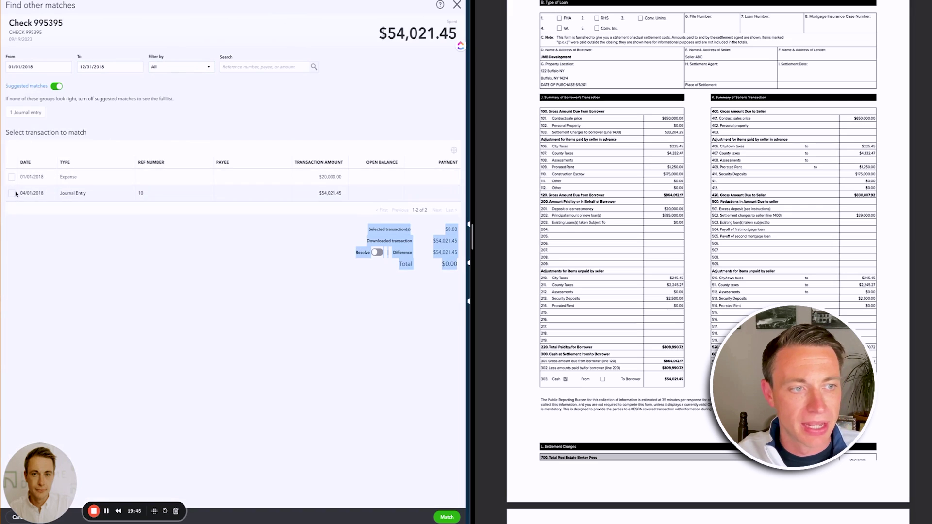
{"action": "left_click", "coordinate": [15, 194]}
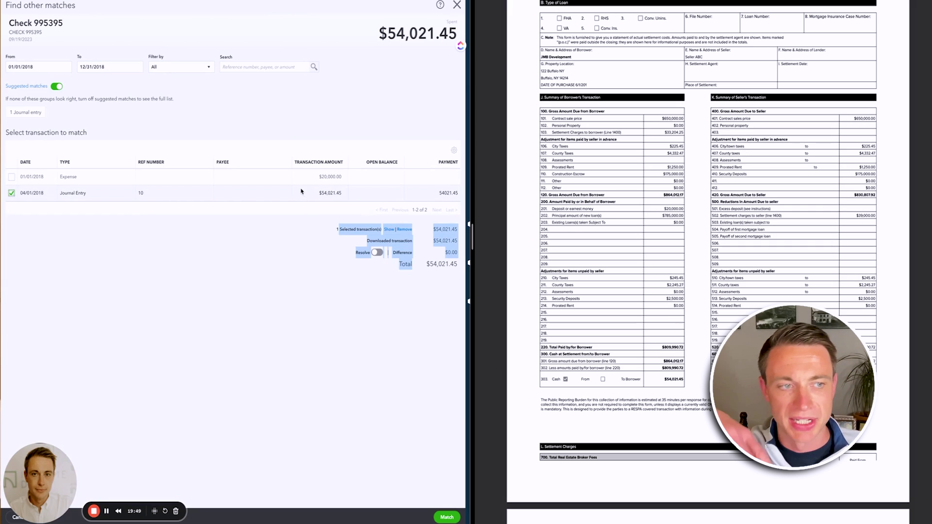
{"action": "key", "text": "Escape"}
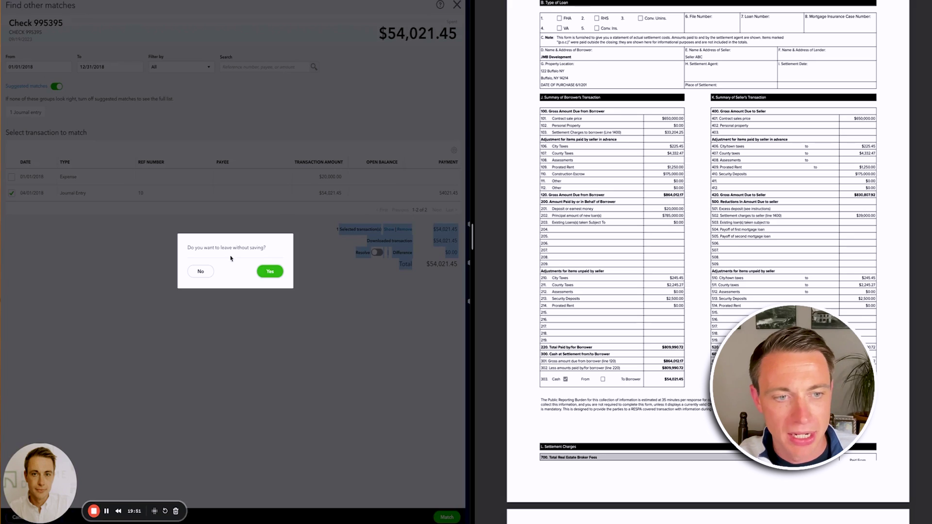
{"action": "left_click", "coordinate": [202, 271]}
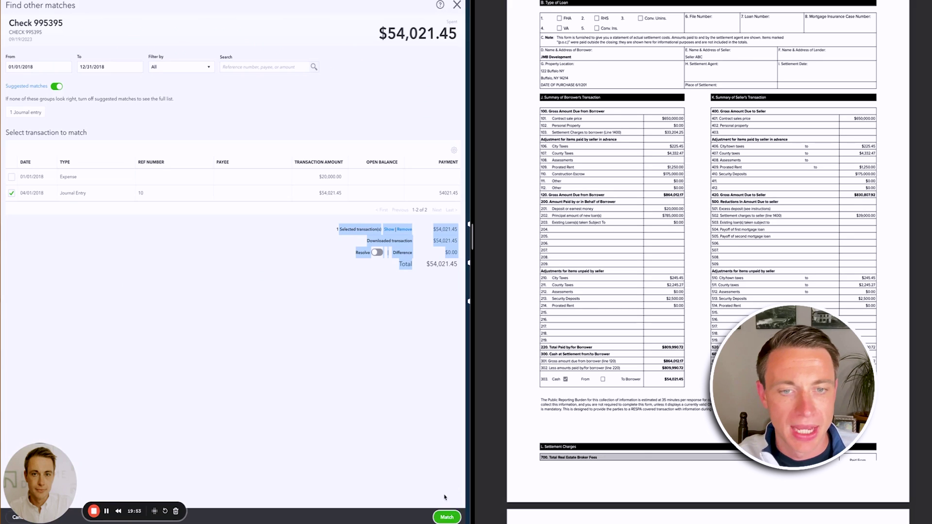
{"action": "left_click", "coordinate": [446, 516]}
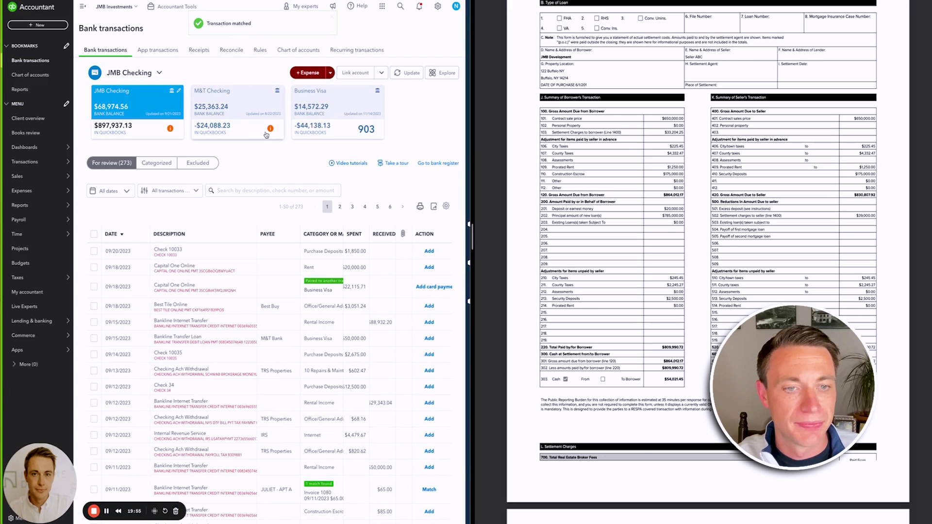
- Open Journal Entry 10 from the categorized check 995395 and view its banking match
{"action": "left_click", "coordinate": [158, 165]}
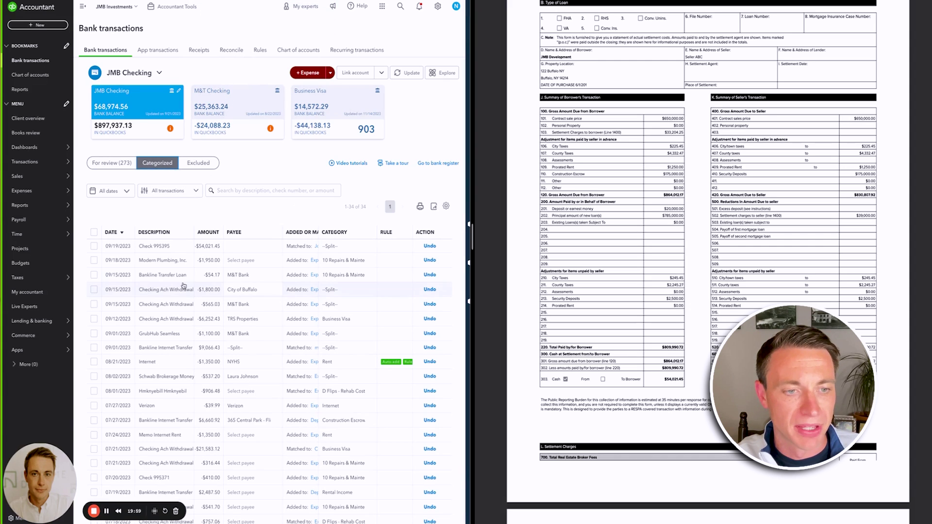
{"action": "left_click", "coordinate": [212, 248]}
{"action": "left_click", "coordinate": [317, 246]}
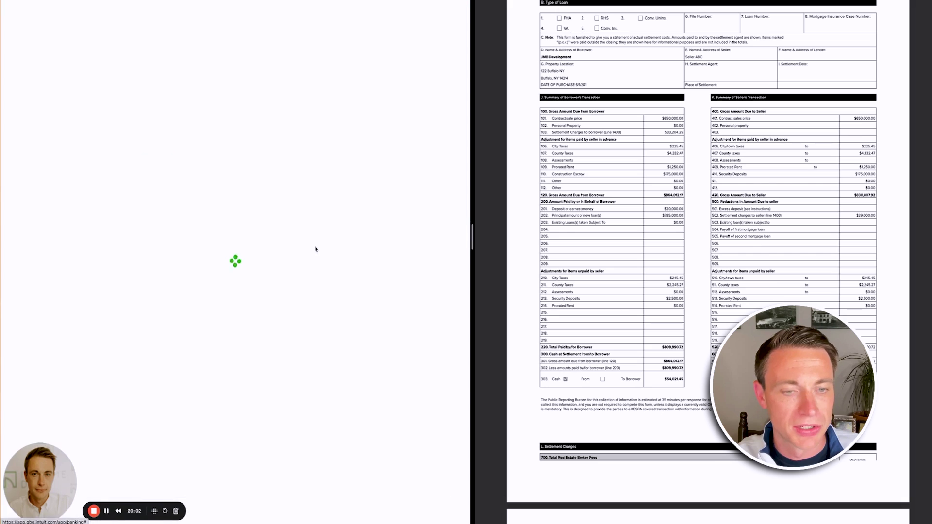
{"action": "left_click", "coordinate": [29, 25]}
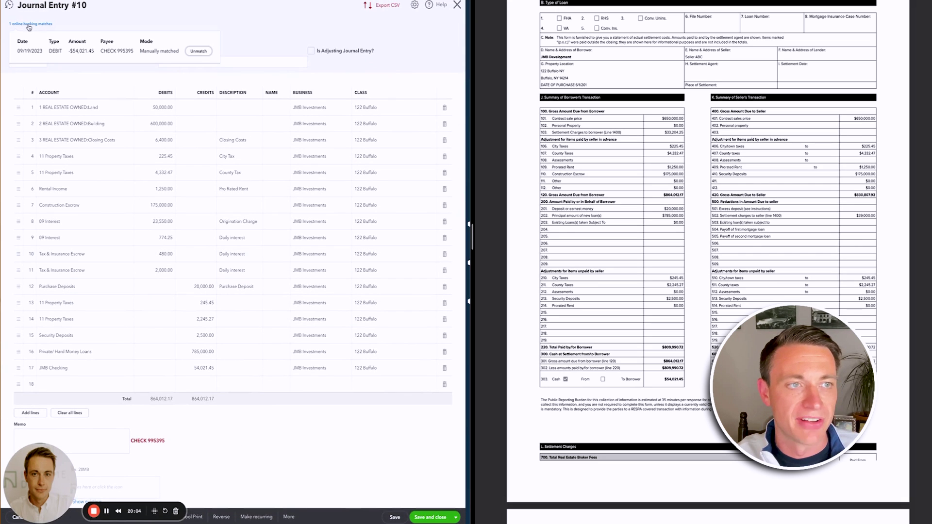